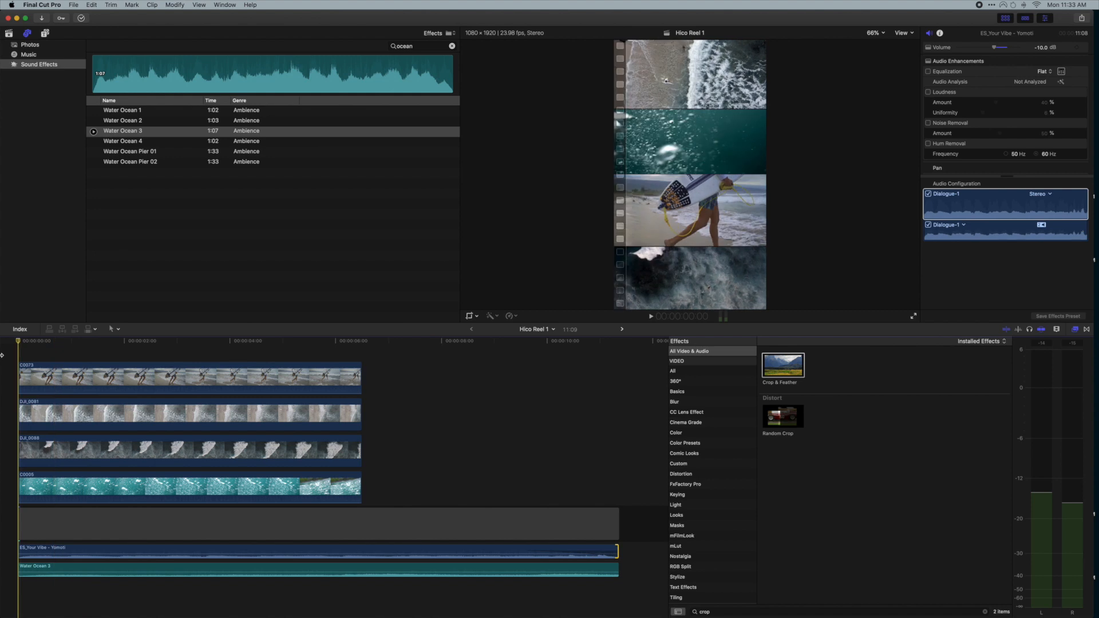
- Play back the existing stacked-clip reel in the timeline to review it
key(space)
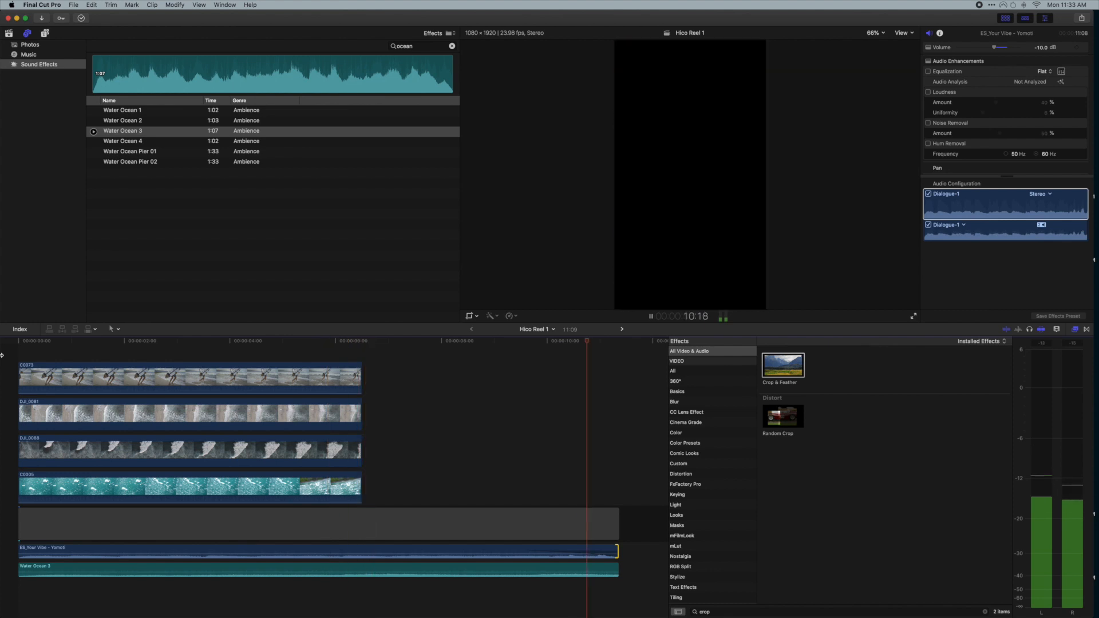
key(space)
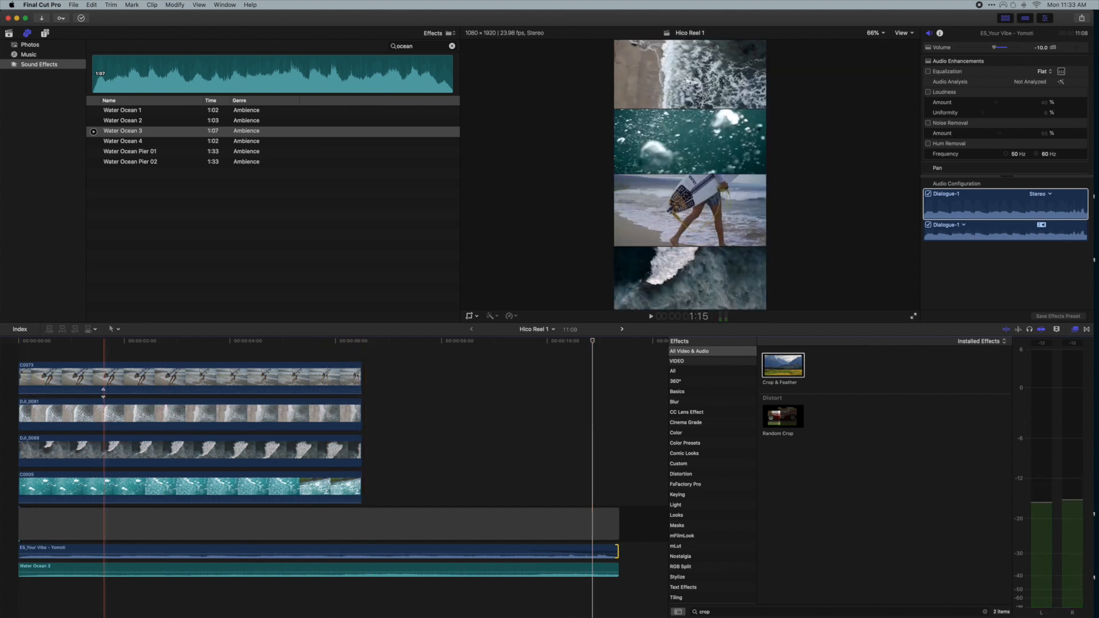
scroll(51, 403, left, 2)
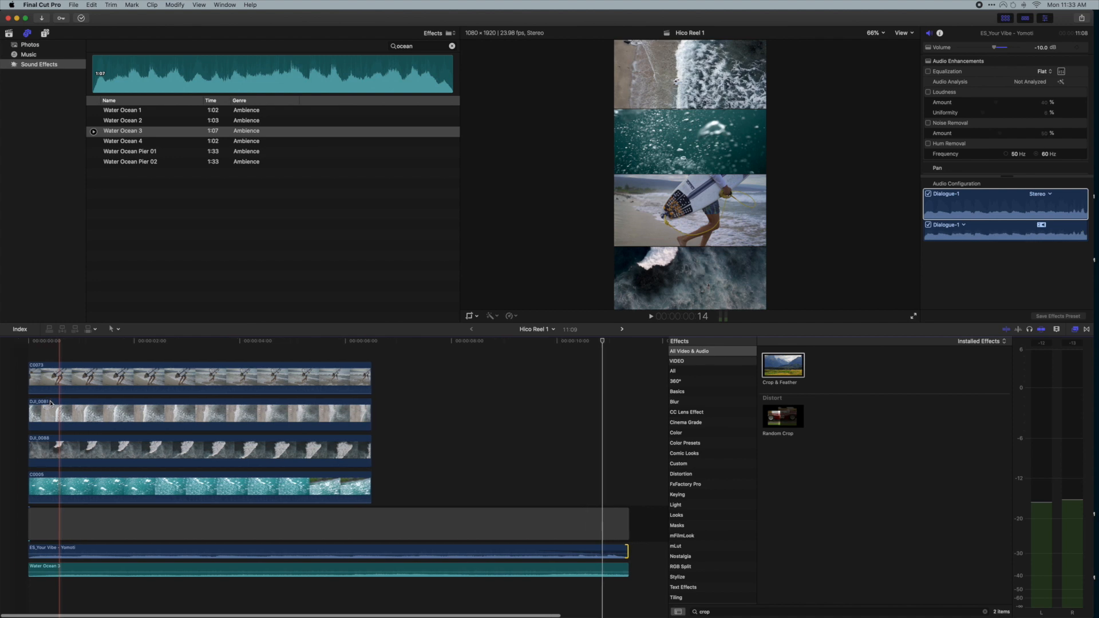
scroll(51, 403, right, 2)
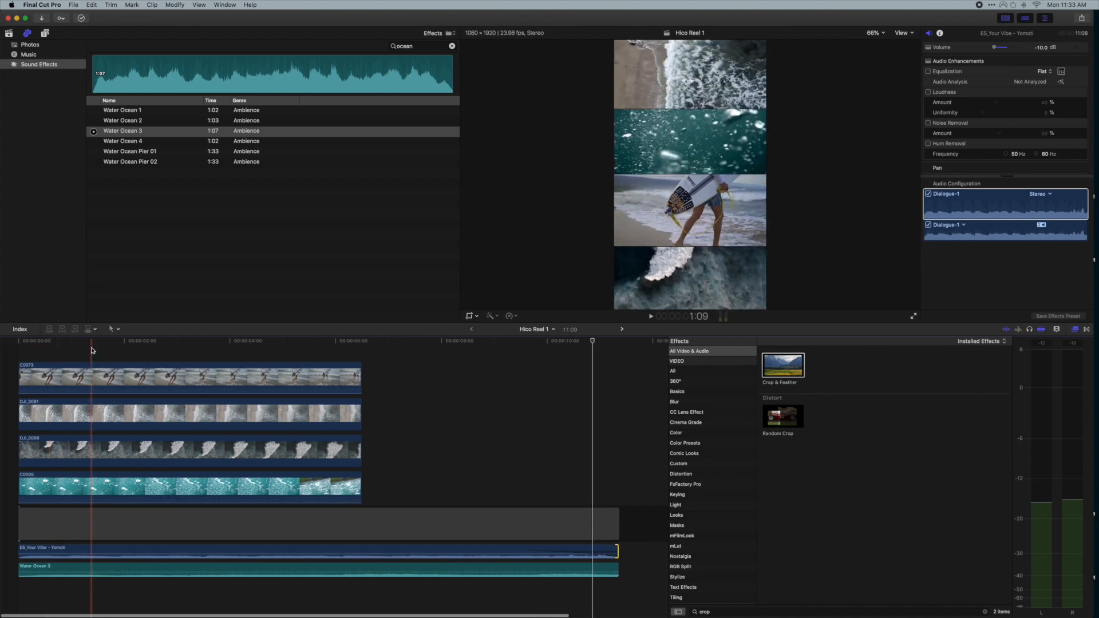
scroll(92, 367, down, 1)
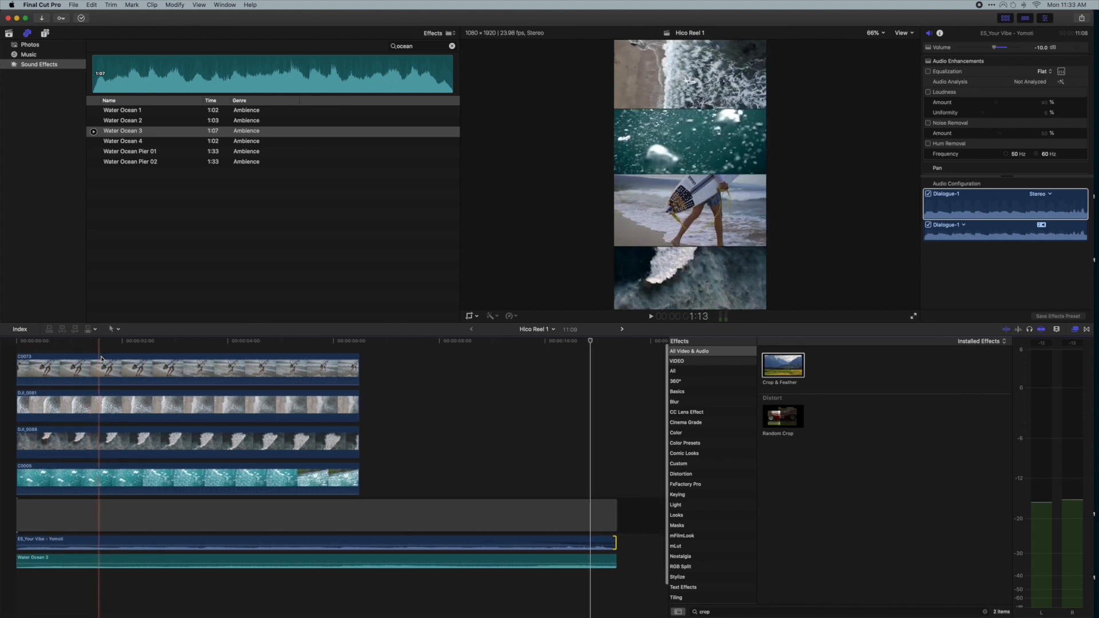
- Open the new project dialog and browse through the video format options, ending on Custom
click(71, 5)
mouse_move(82, 15)
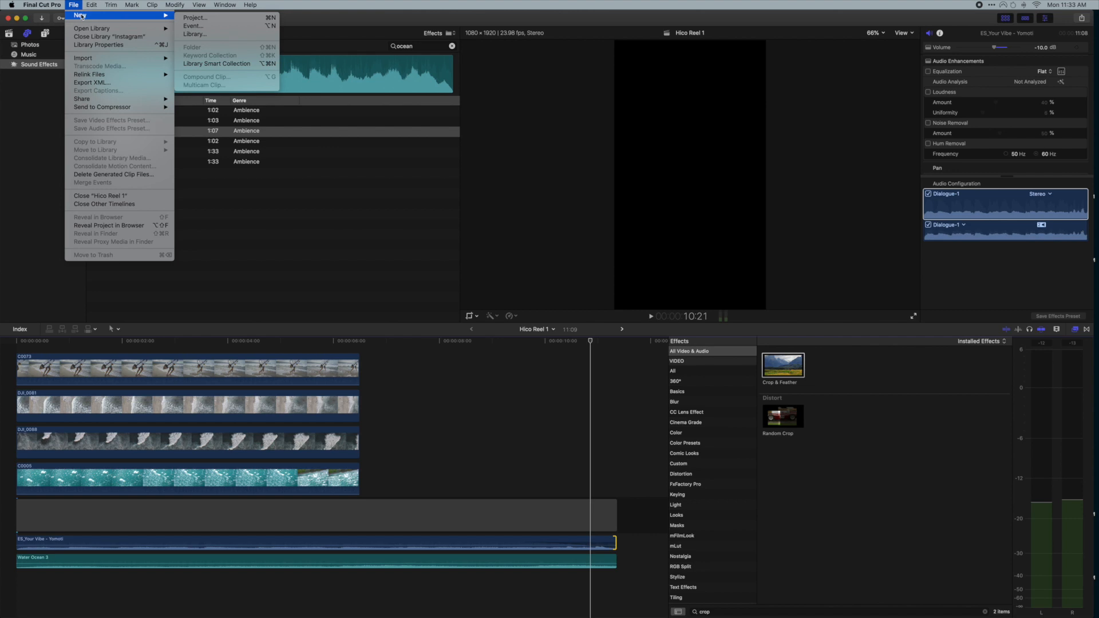
click(211, 17)
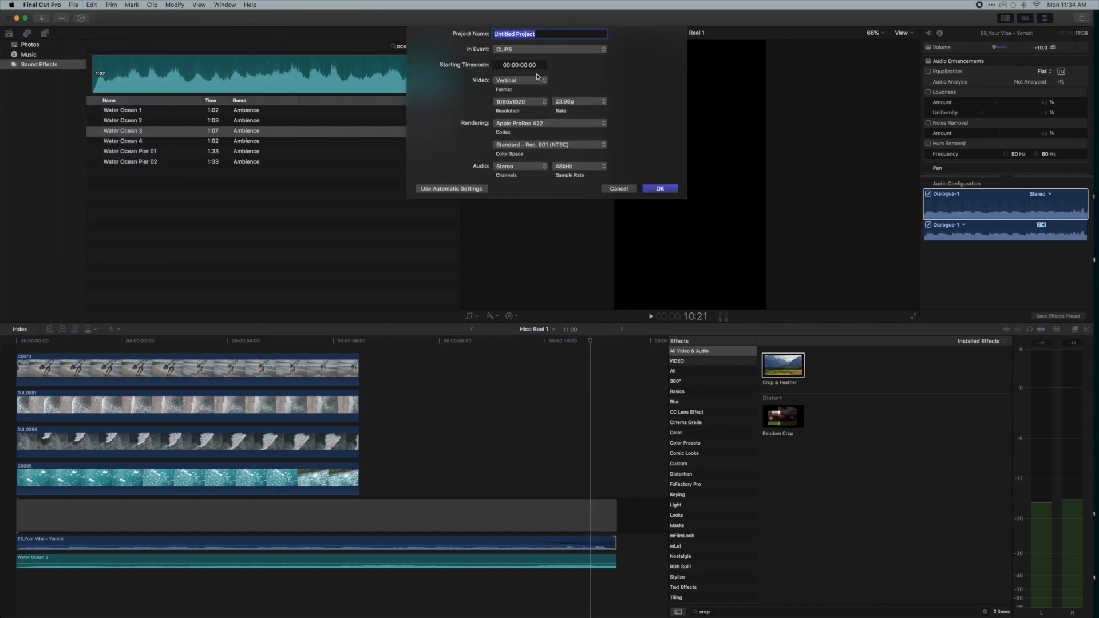
click(520, 80)
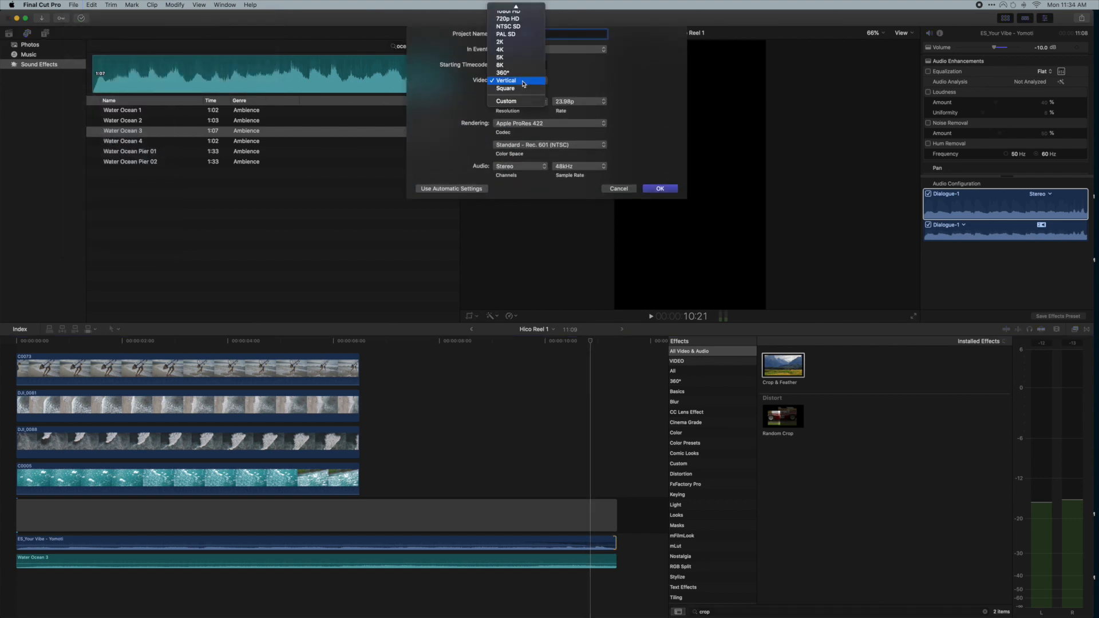
click(523, 81)
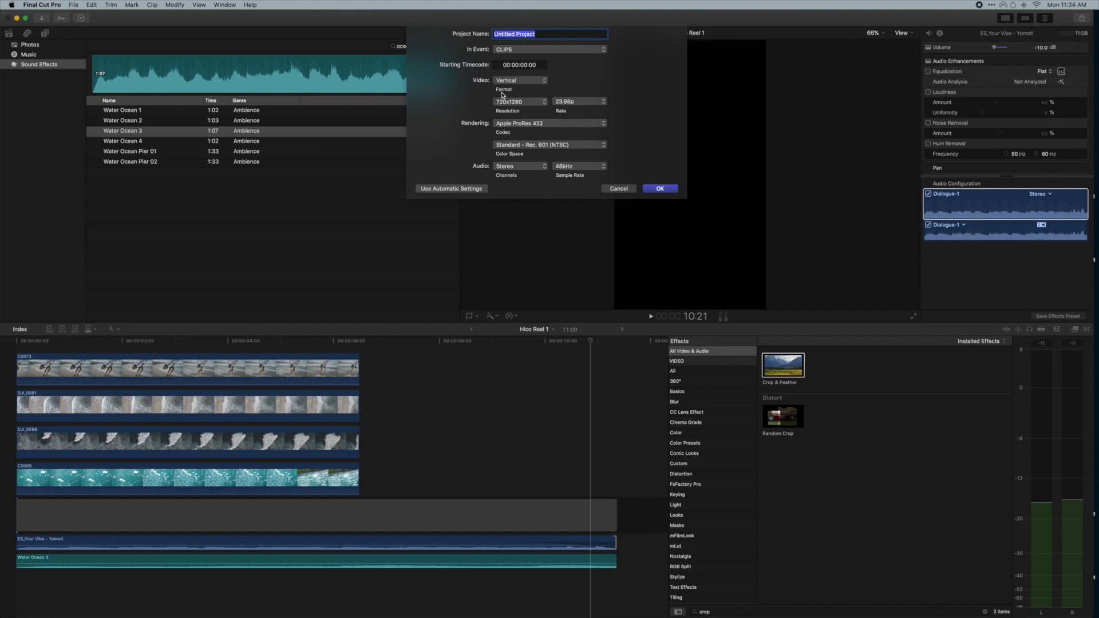
click(513, 82)
click(513, 107)
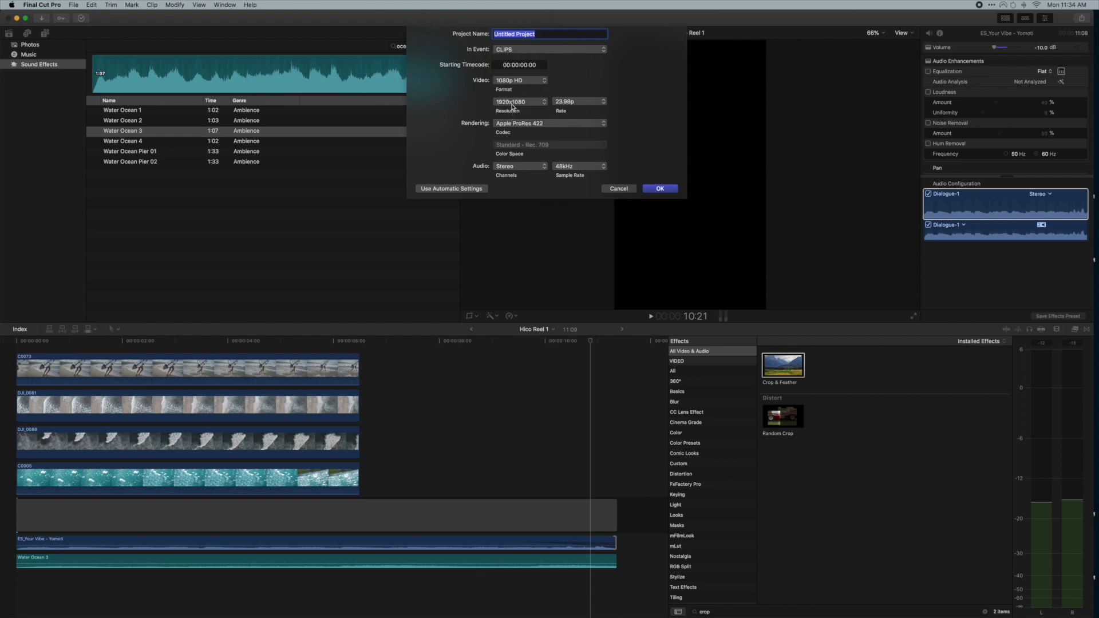
click(512, 81)
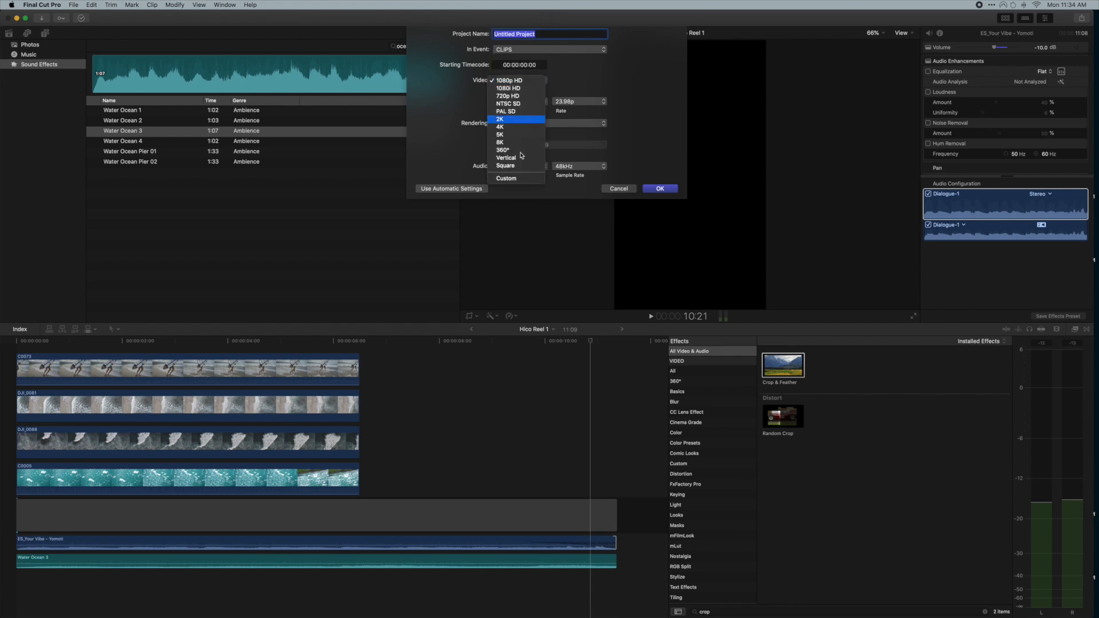
click(507, 179)
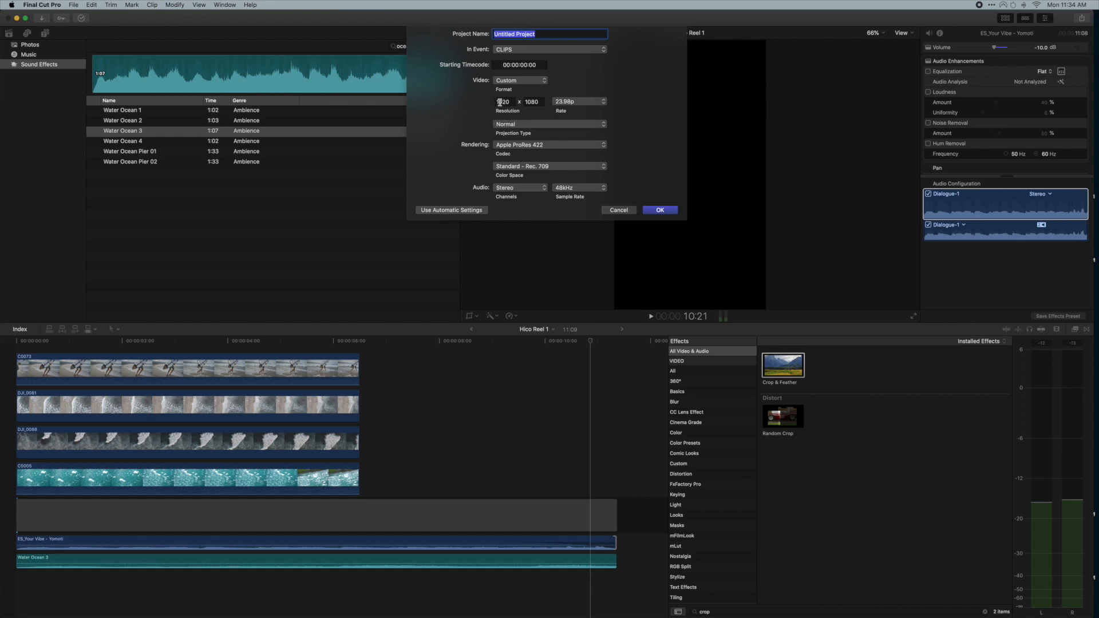
- Set the new project's video format to Vertical with a 1080x1920 resolution
click(518, 80)
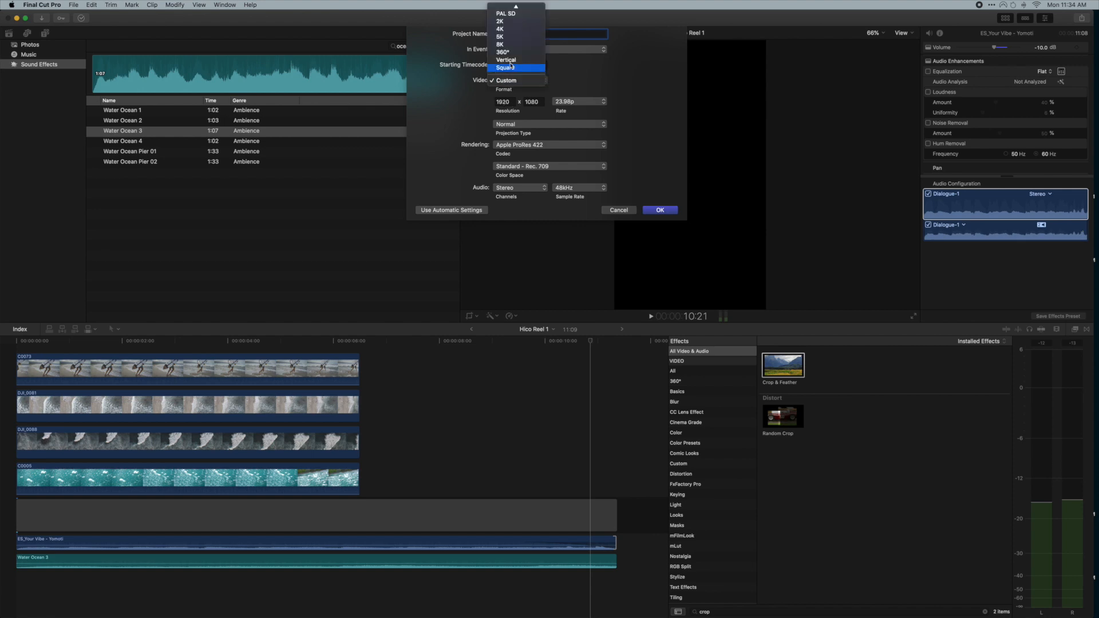
click(514, 65)
click(526, 102)
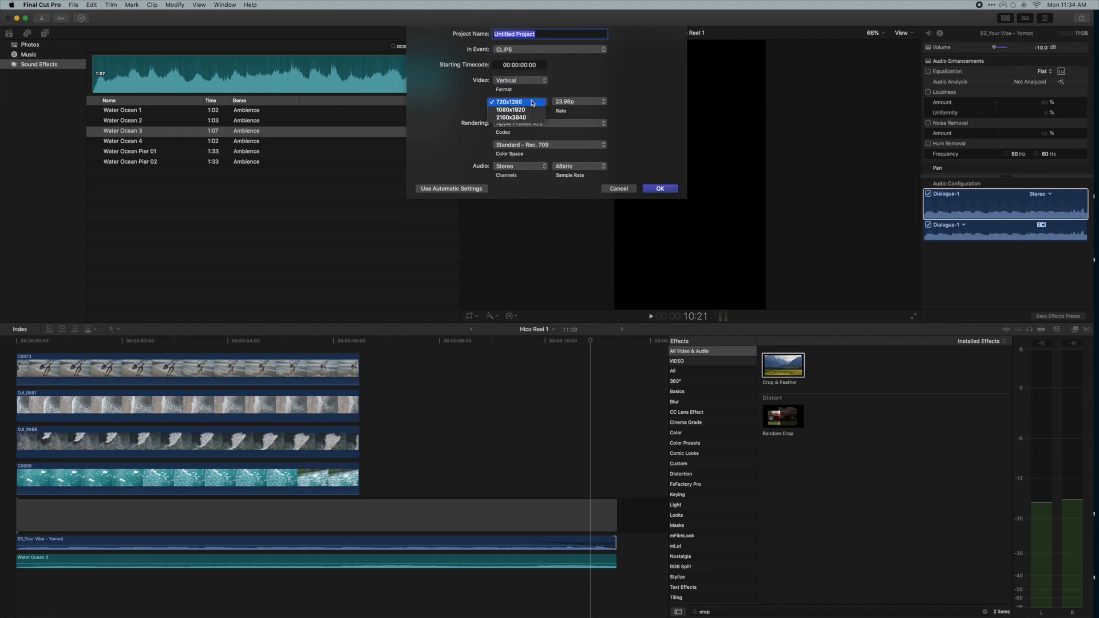
click(529, 110)
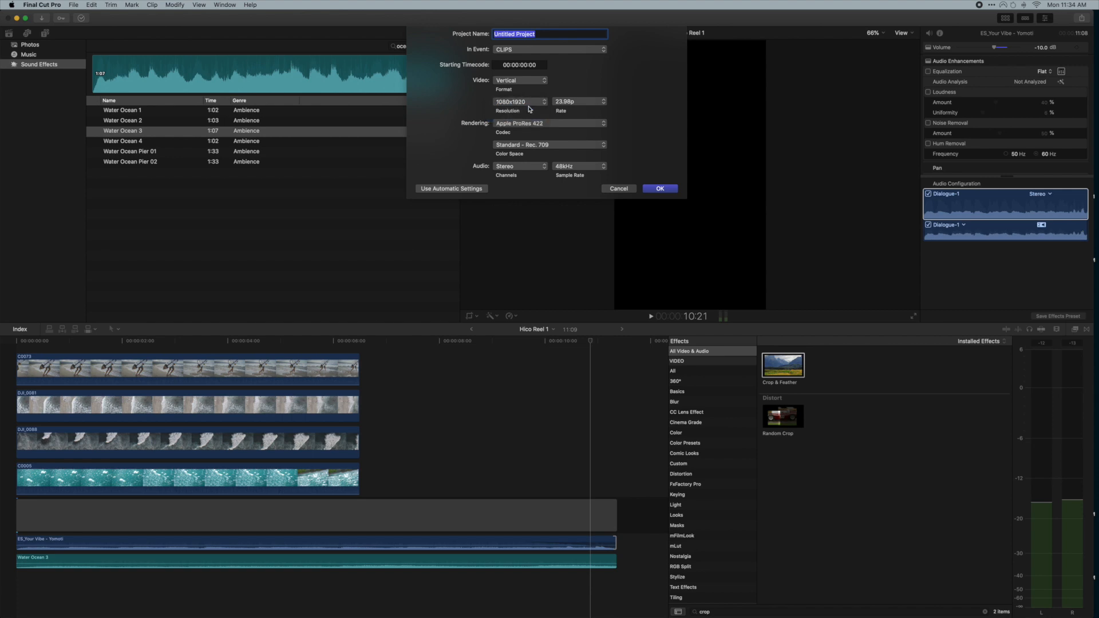
- Name the project Youtube Reel 1 and create it
text(Youtube Reel 1)
click(661, 189)
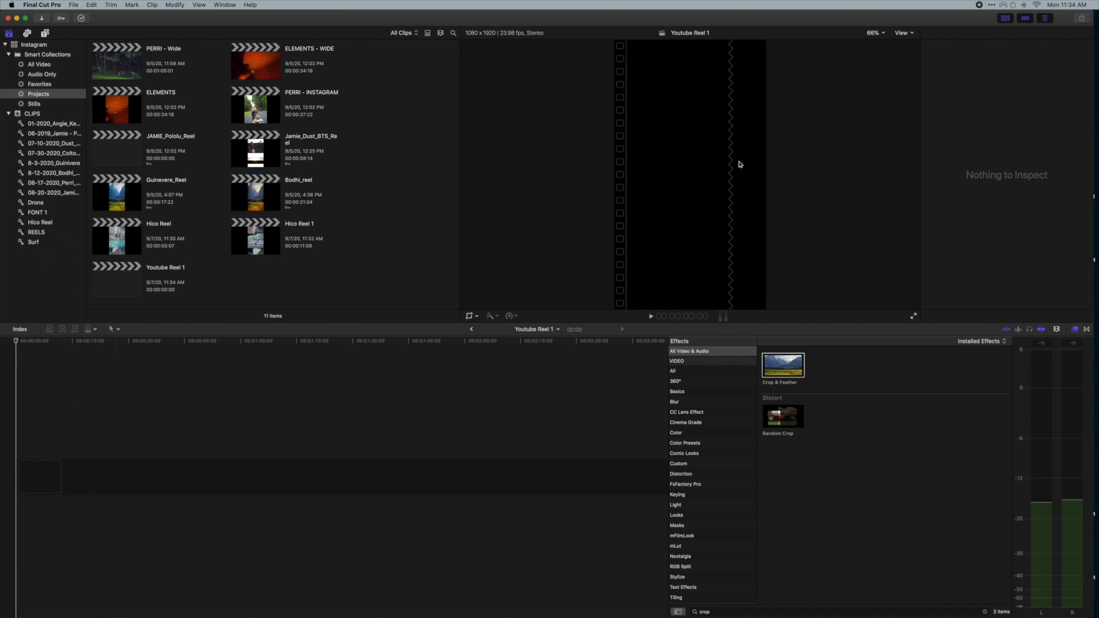
- Add all four clips from the Hico Reel event into the new project's timeline
click(46, 224)
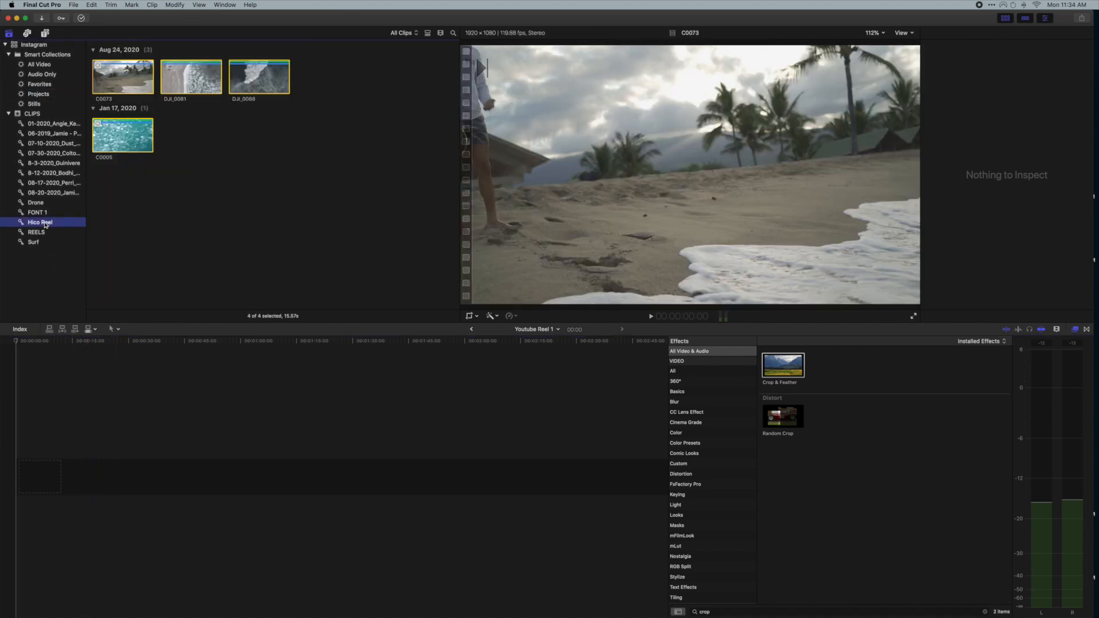
drag(355, 183, 19, 493)
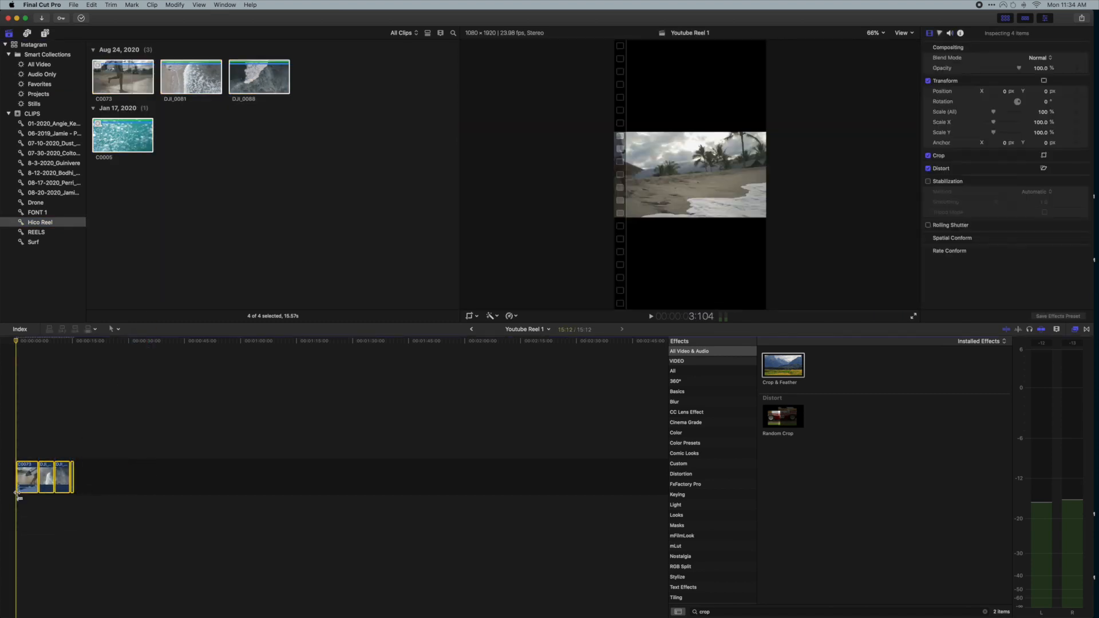
- Select all four clips in the timeline and apply Automatic Speed to them
click(28, 453)
key(cmd+4)
key(shift+z)
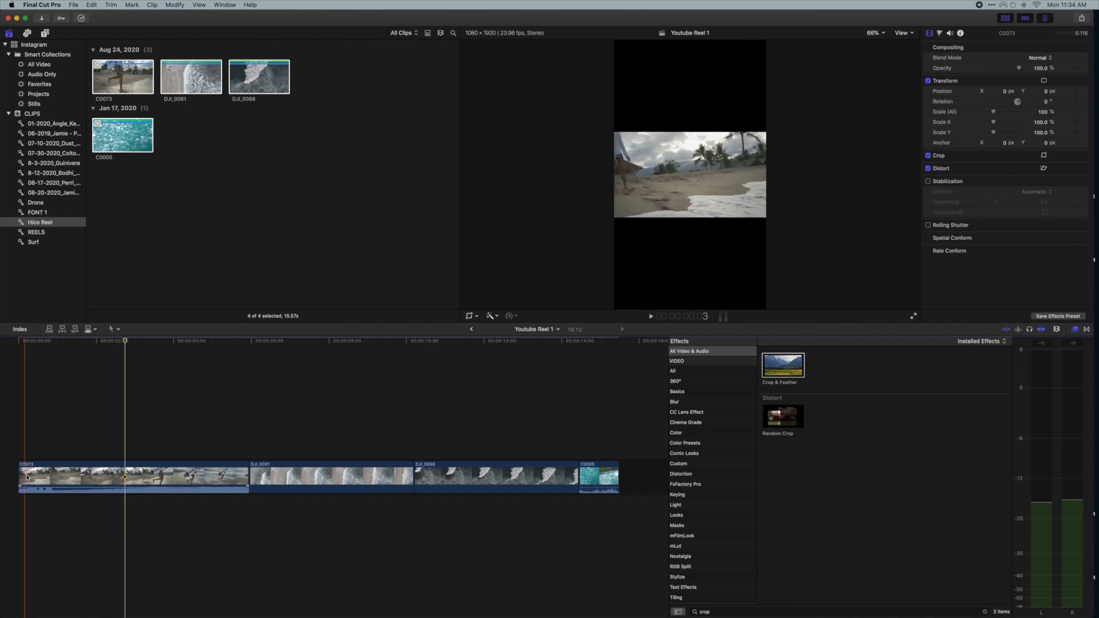
key(cmd+minus)
drag(370, 429, 19, 535)
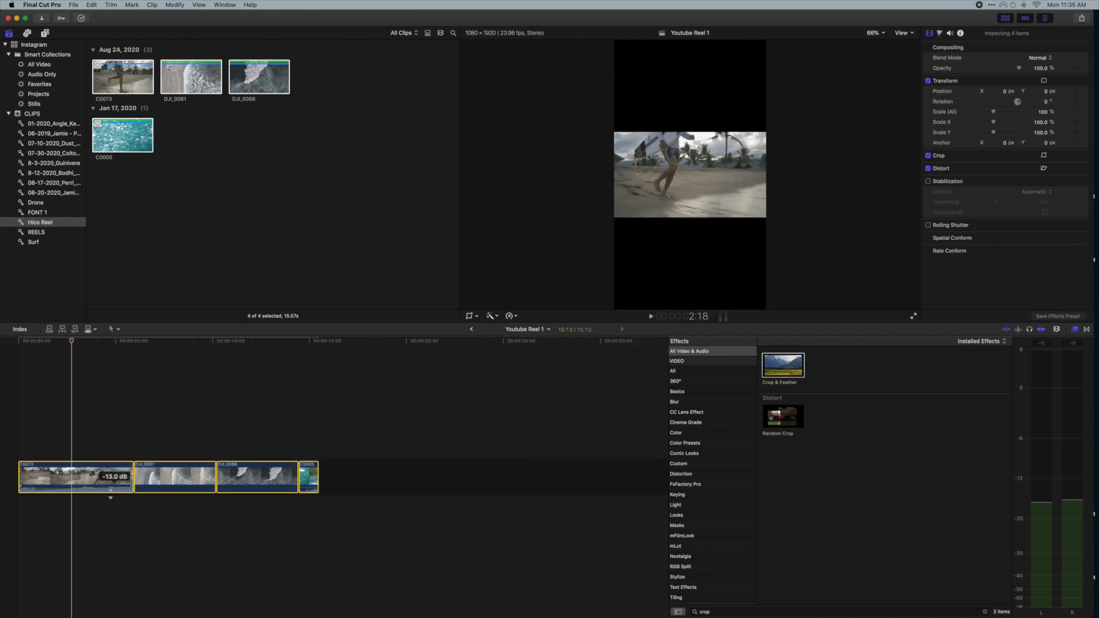
click(511, 316)
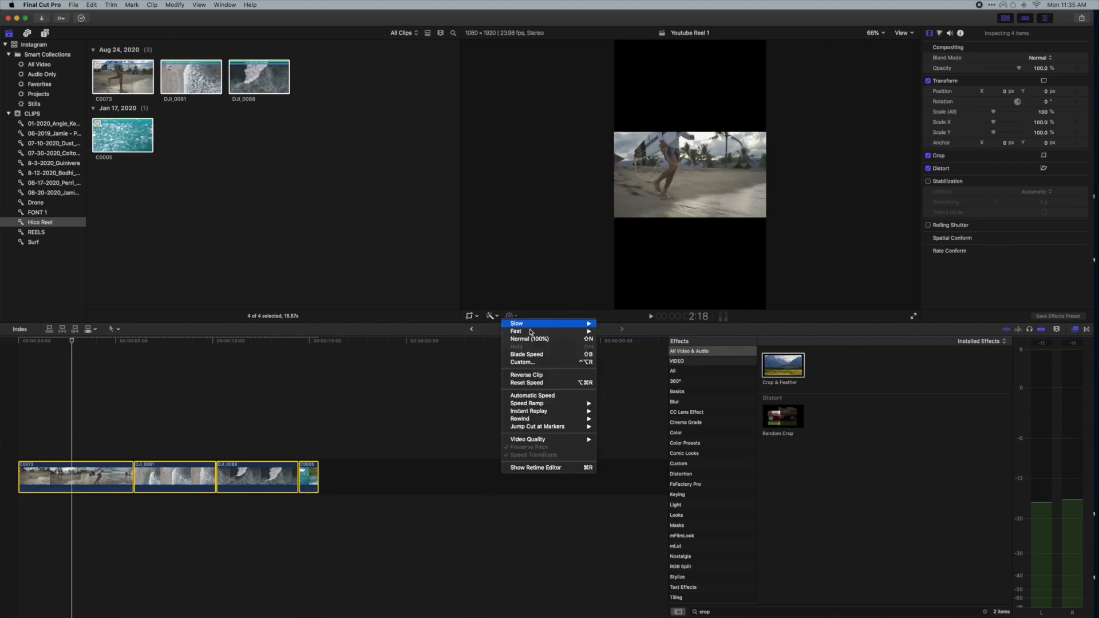
click(547, 396)
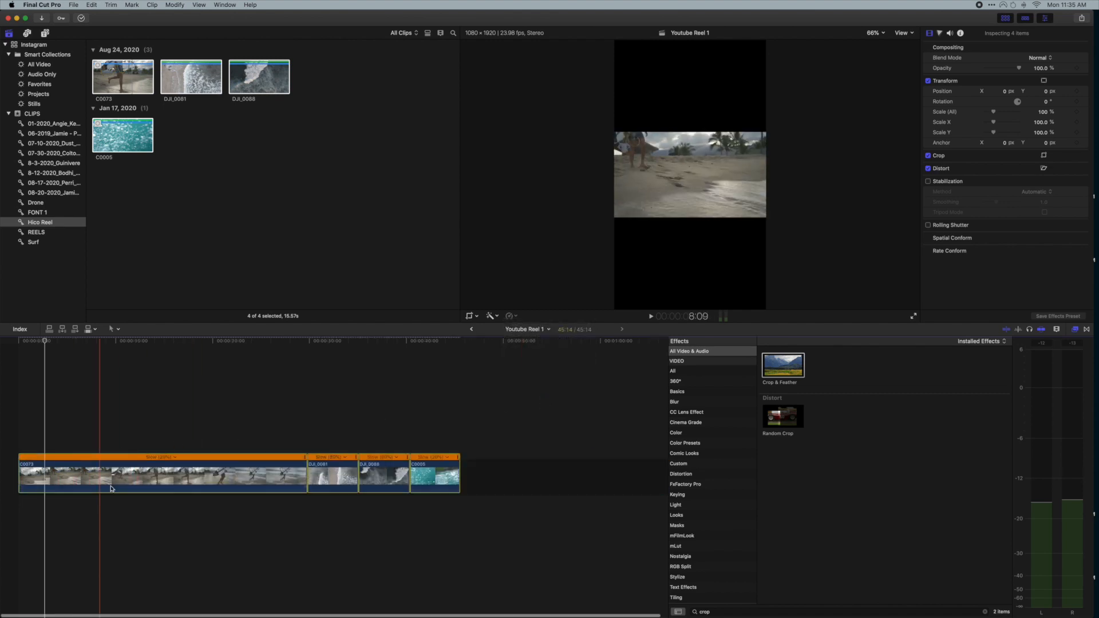
- Stack DJI_0081, DJI_0088 and C0005 as connected clips above C0073 at the start of the timeline
click(217, 430)
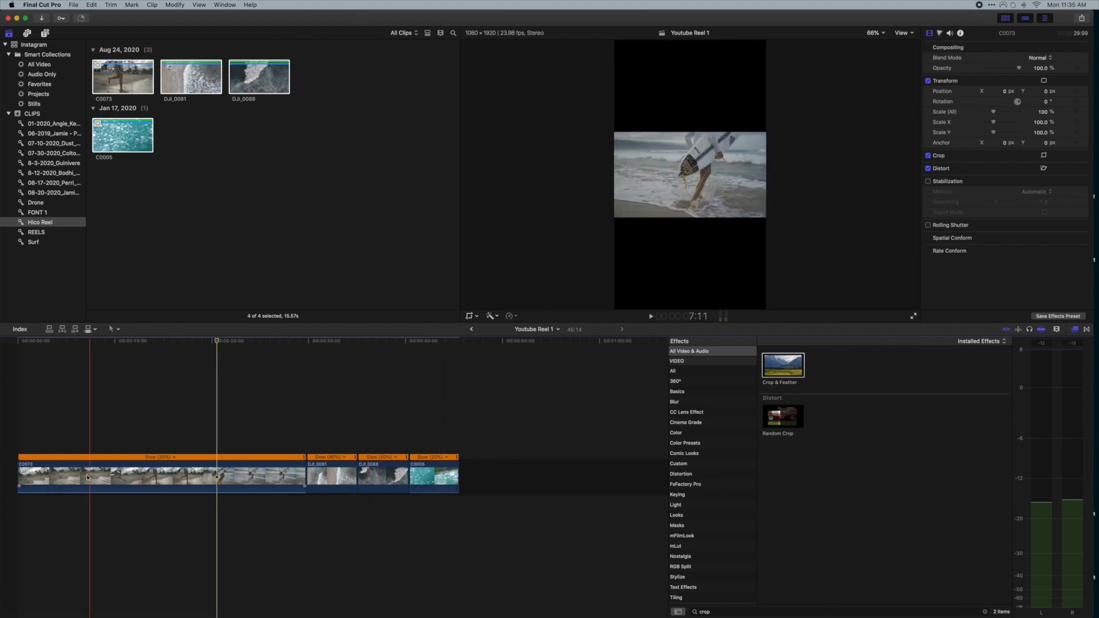
drag(22, 477, 243, 477)
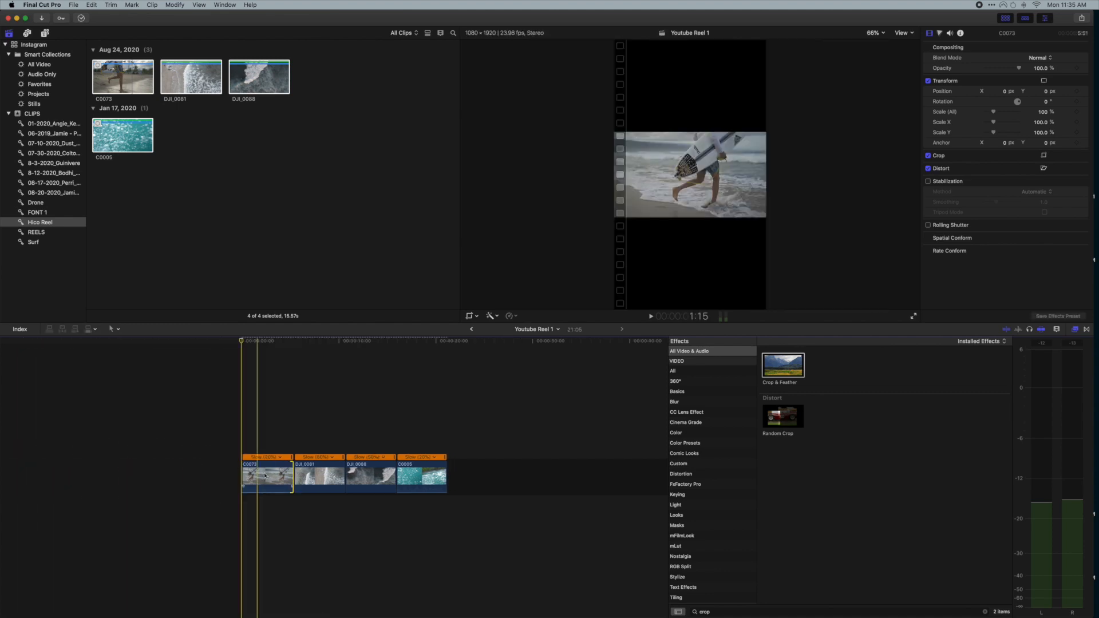
drag(317, 483, 264, 432)
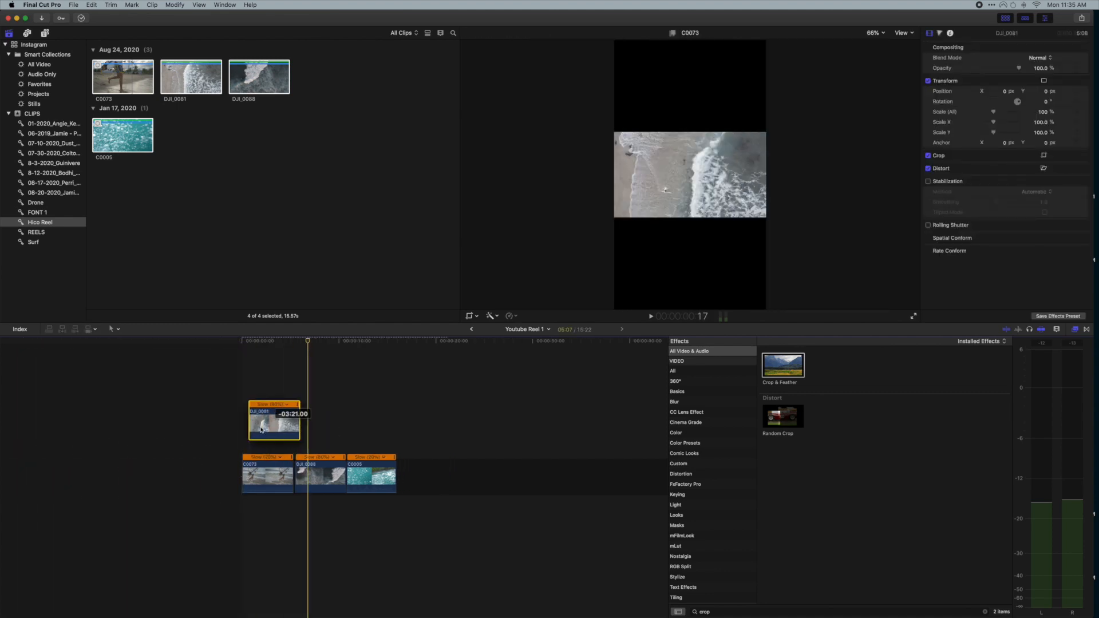
click(313, 475)
drag(313, 475, 261, 386)
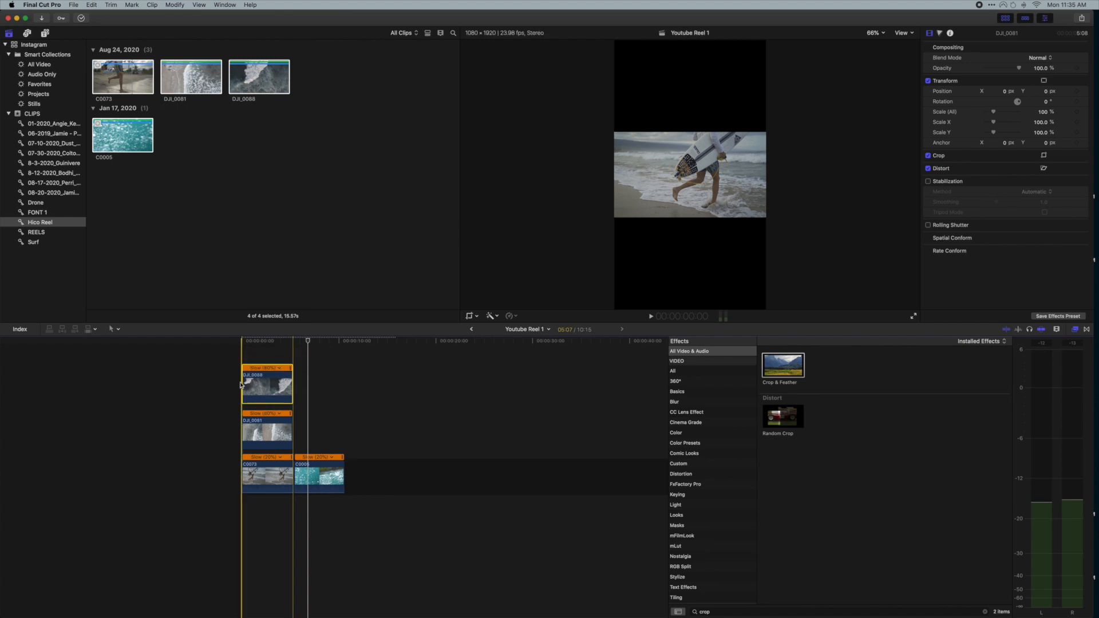
drag(323, 476, 261, 343)
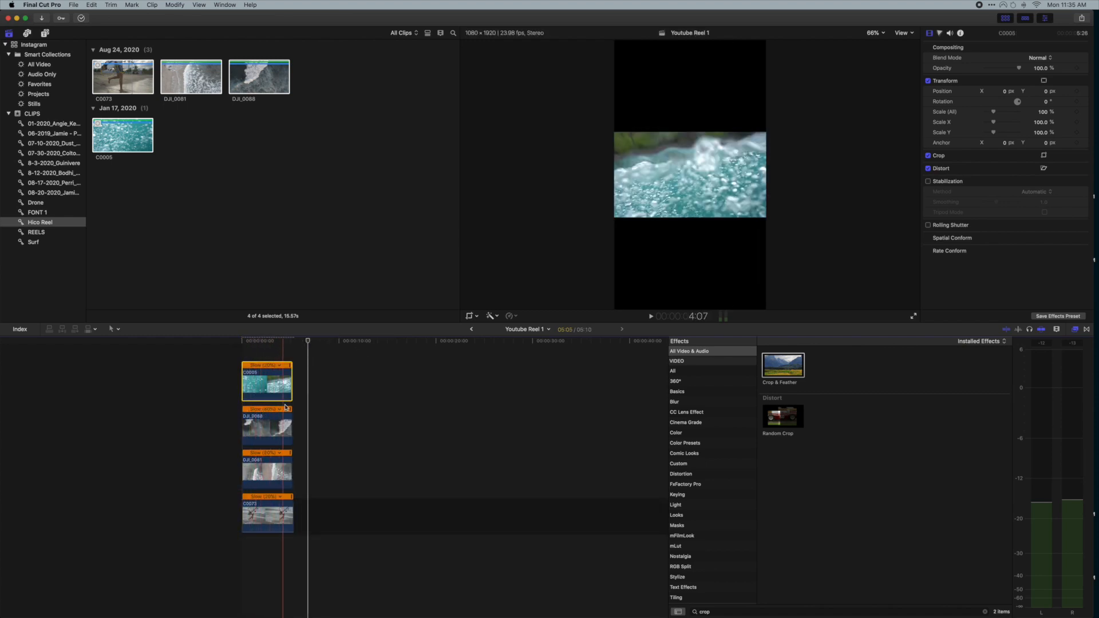
- Apply the Crop & Feather effect to the top clip, C0005
click(258, 355)
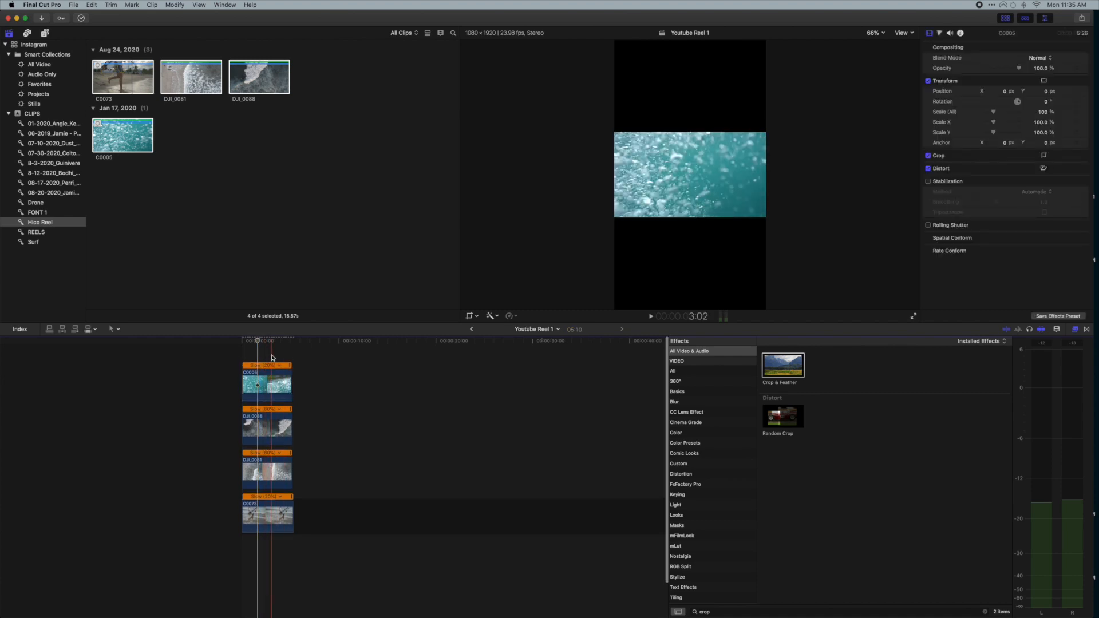
click(777, 372)
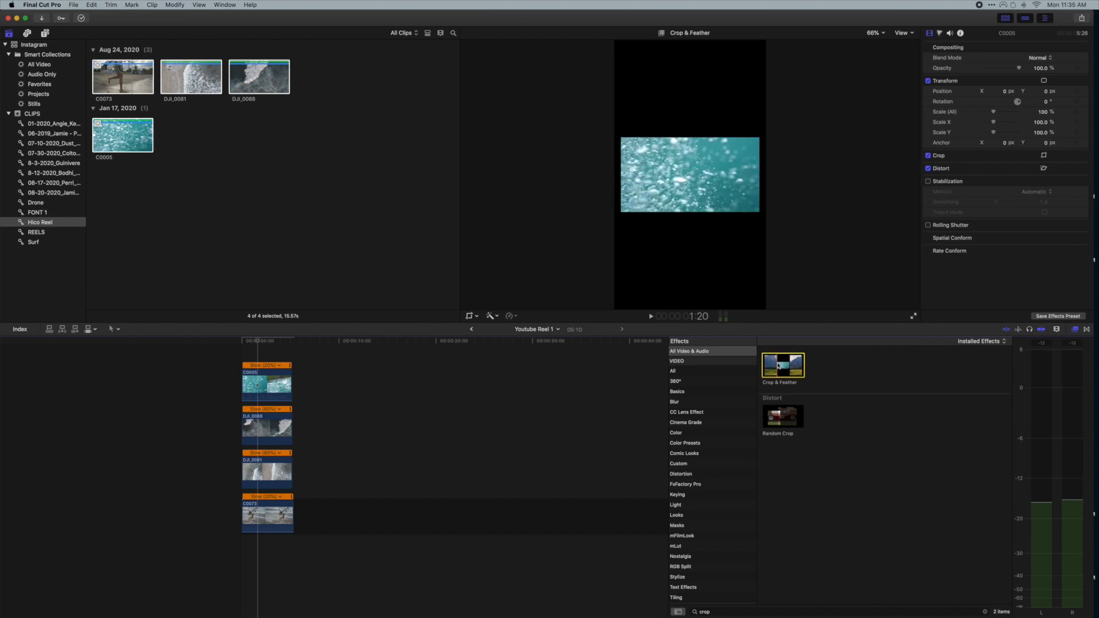
drag(779, 371, 285, 376)
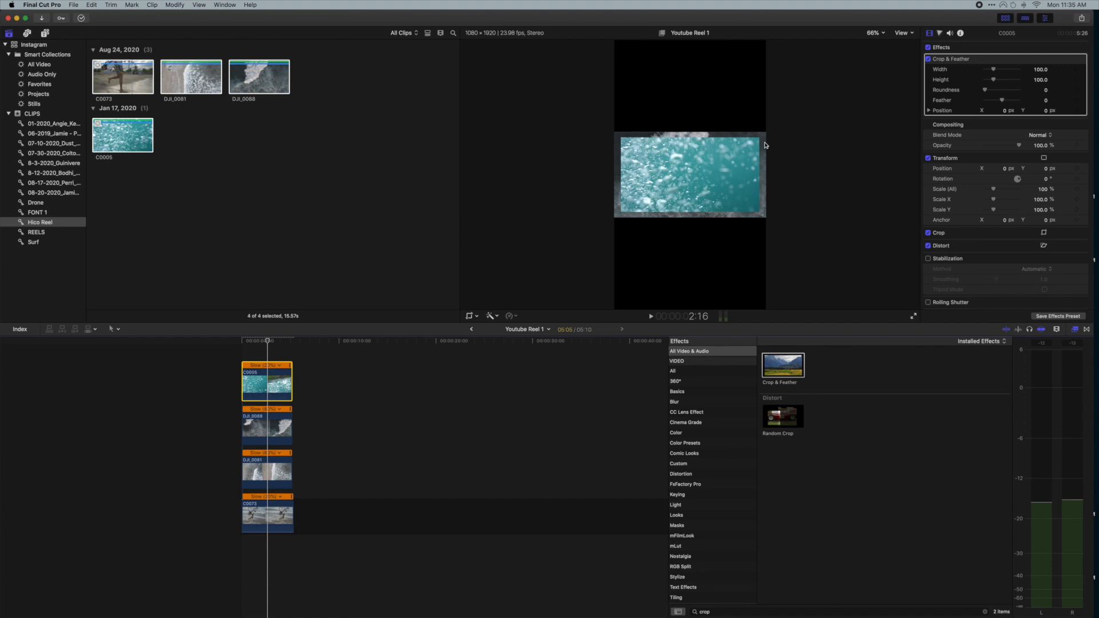
- Set the Crop & Feather width to 171.31 and height to 80 for the top clip
scroll(935, 101, down, 3)
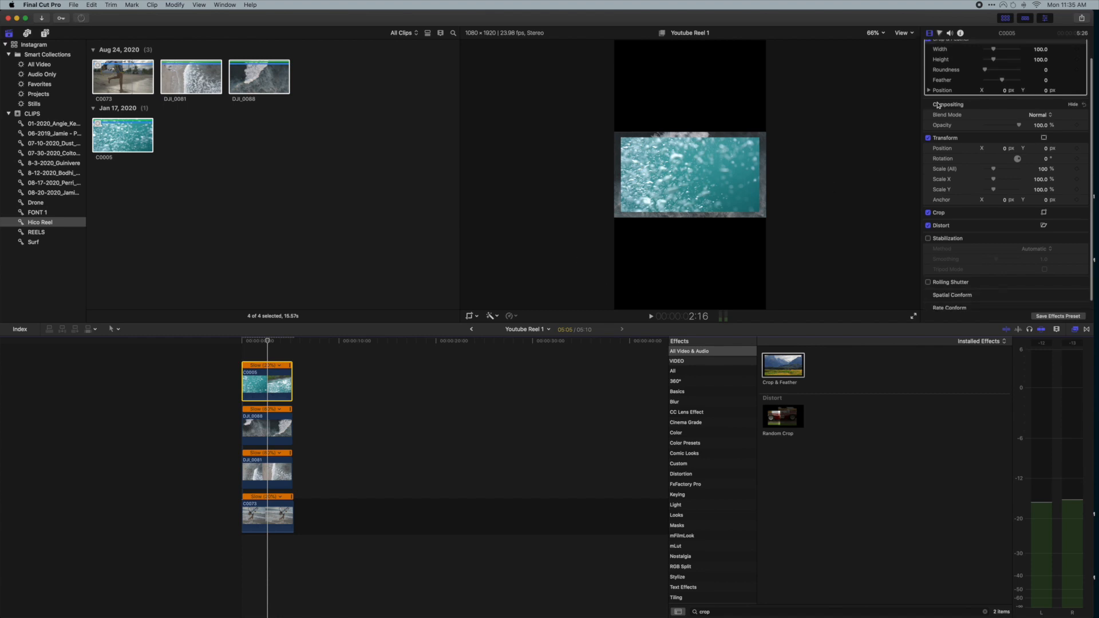
scroll(940, 106, up, 3)
drag(999, 73, 1002, 71)
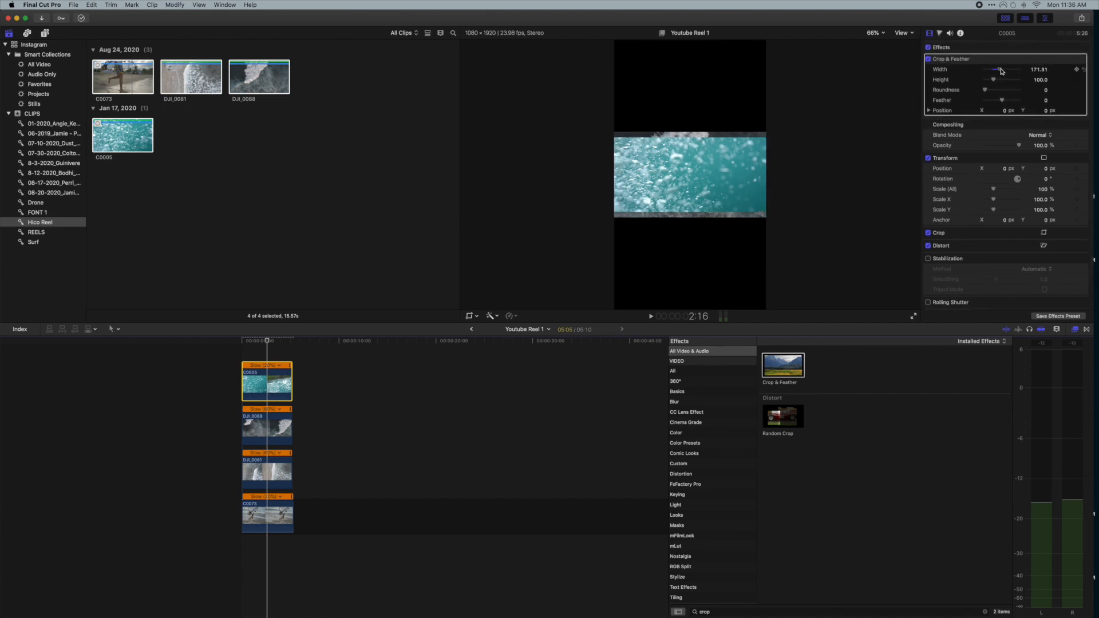
click(1042, 80)
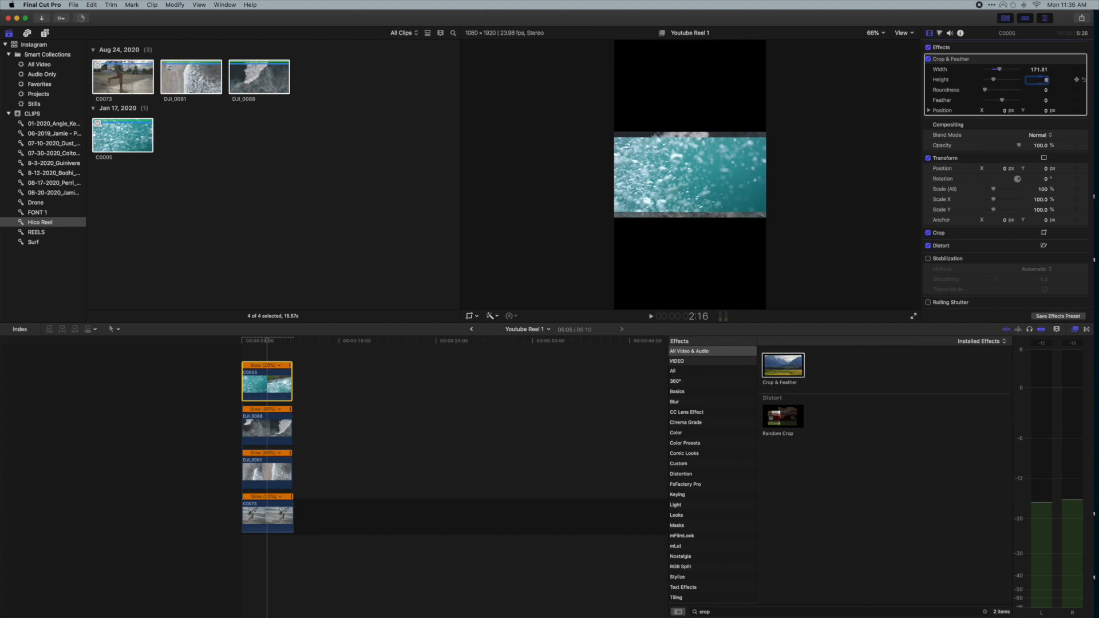
key(Return)
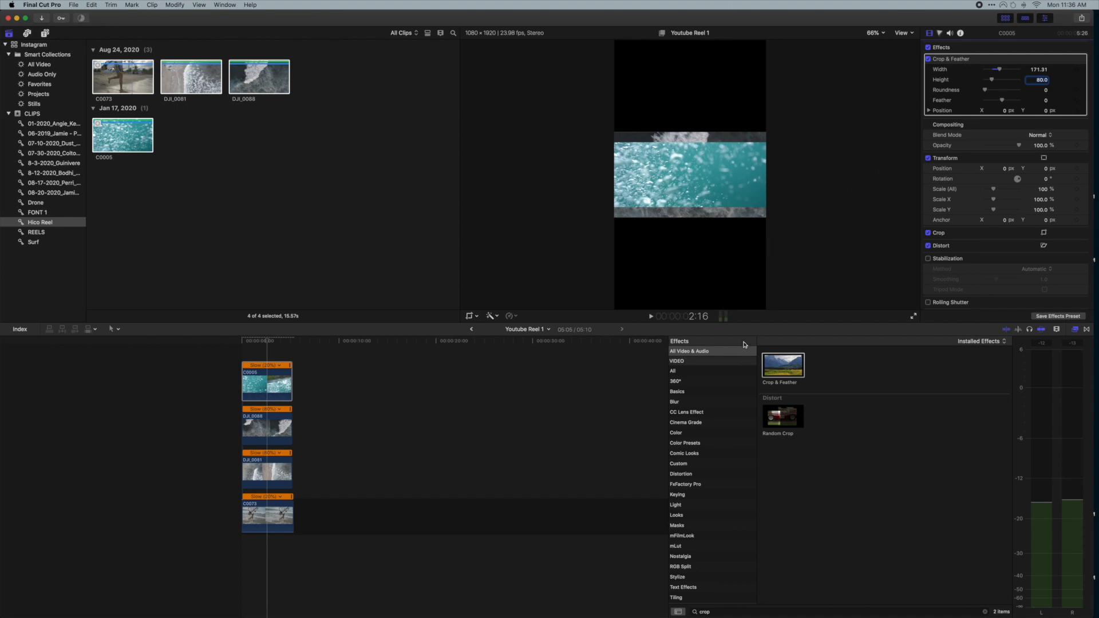
click(284, 381)
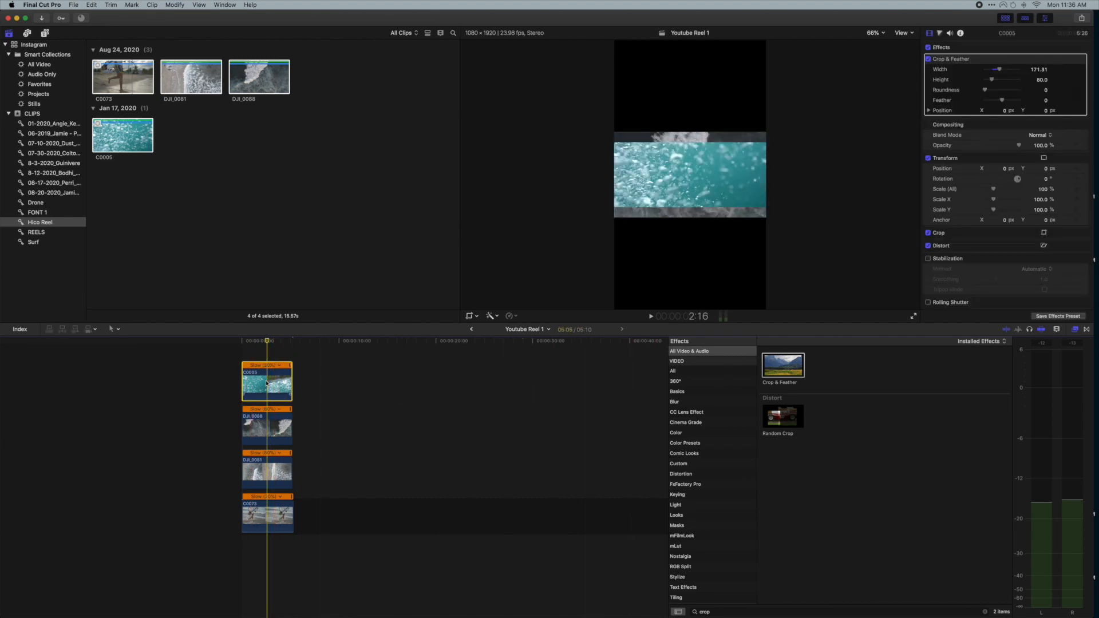
- Paste only the Crop & Feather attributes from C0005 onto the other three stacked clips
drag(329, 408, 226, 524)
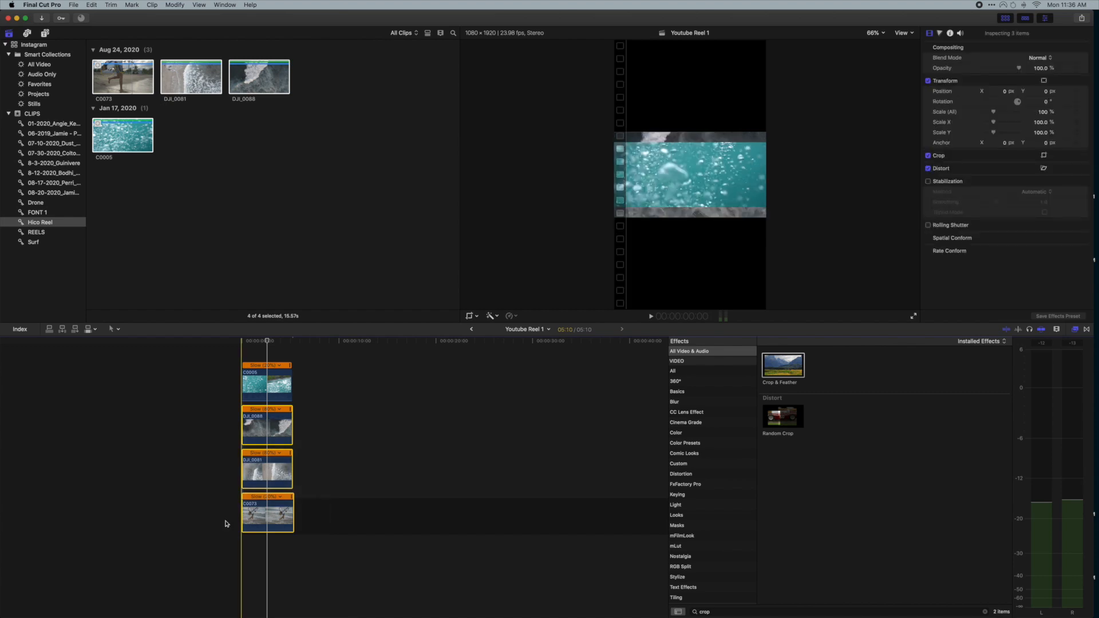
key(super+shift+v)
click(516, 298)
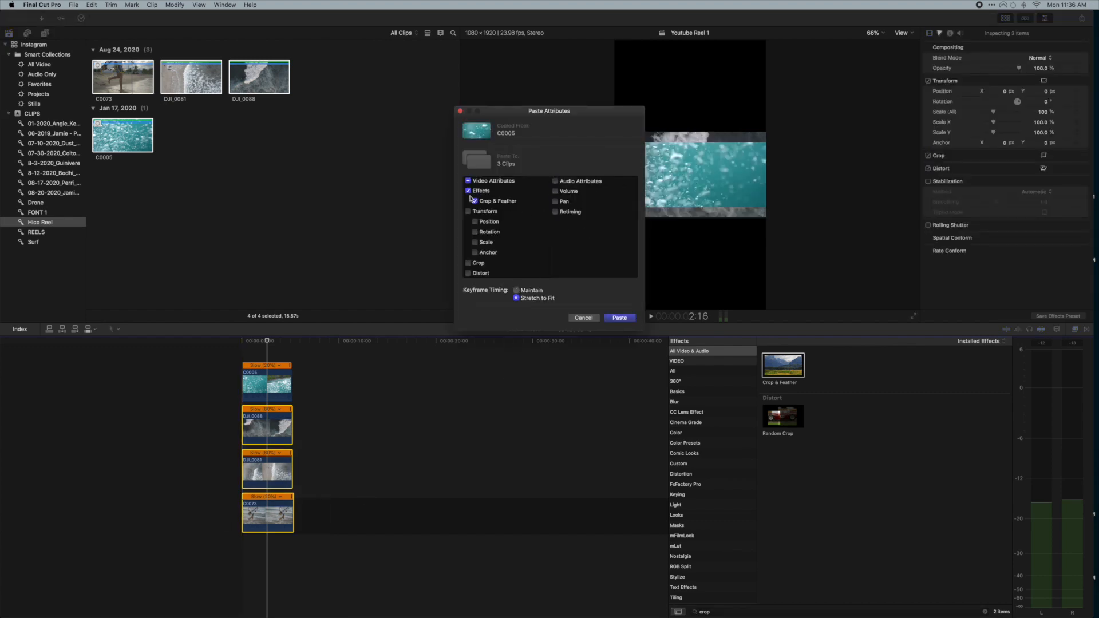
click(620, 318)
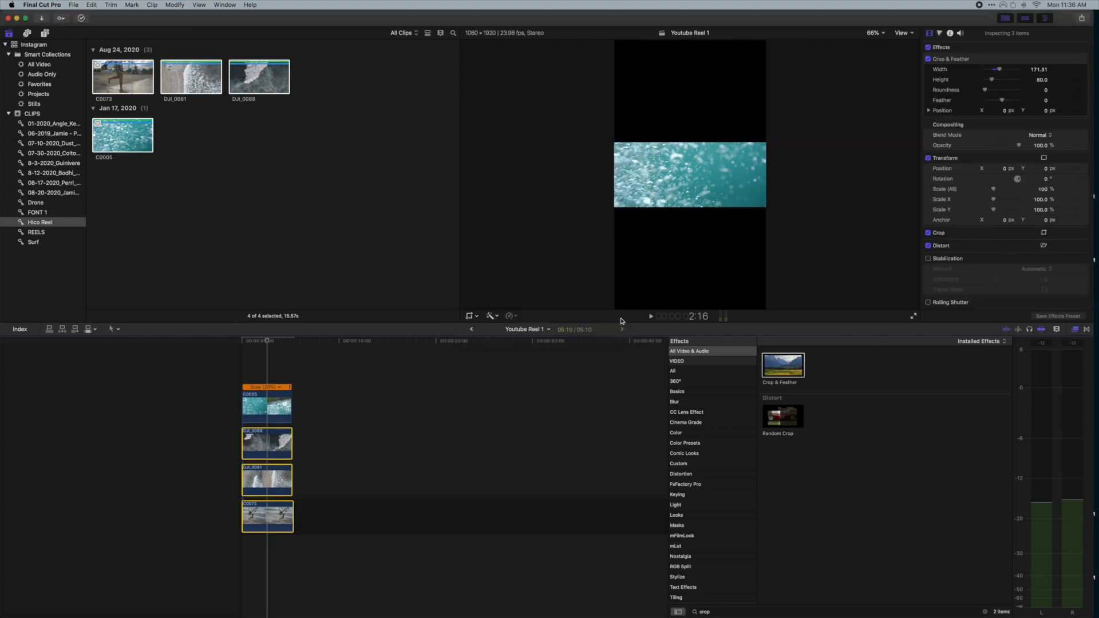
- Offset each clip's Y position so the four cropped strips stack vertically in the frame
click(275, 364)
click(262, 405)
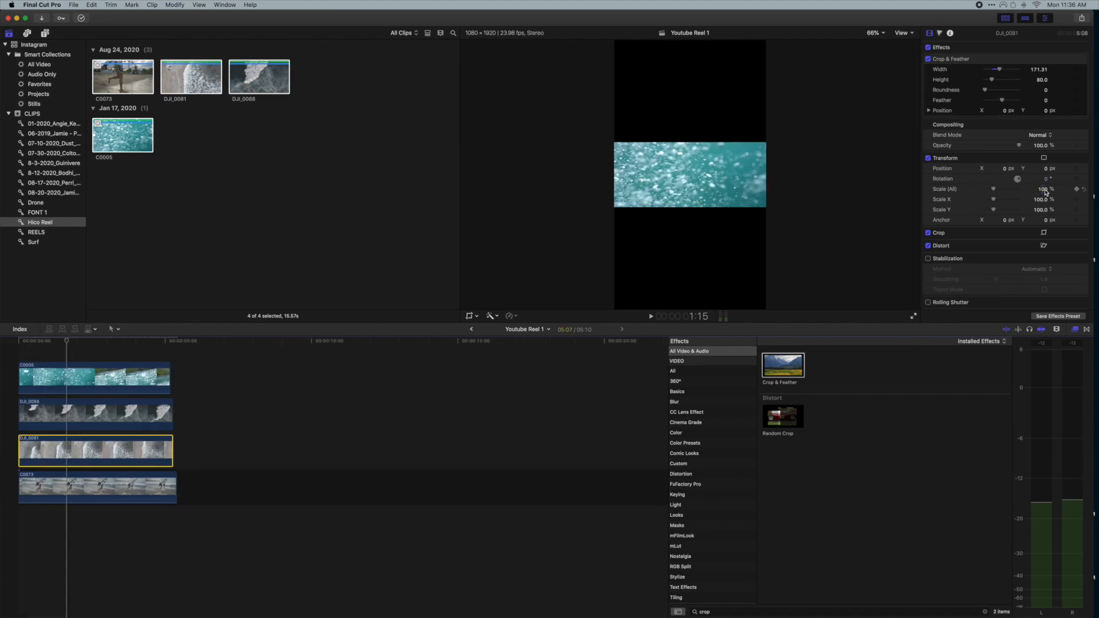
mouse_move(1046, 169)
mouse_down()
mouse_move(1047, 133)
mouse_move(1046, 200)
mouse_move(1042, 173)
mouse_up()
click(106, 378)
click(103, 414)
click(103, 487)
click(104, 415)
click(102, 488)
click(103, 378)
click(103, 451)
click(103, 378)
- Set the Crop & Feather height to 82 for the stacked clips
double_click(1043, 80)
click(18, 532)
click(106, 414)
click(108, 454)
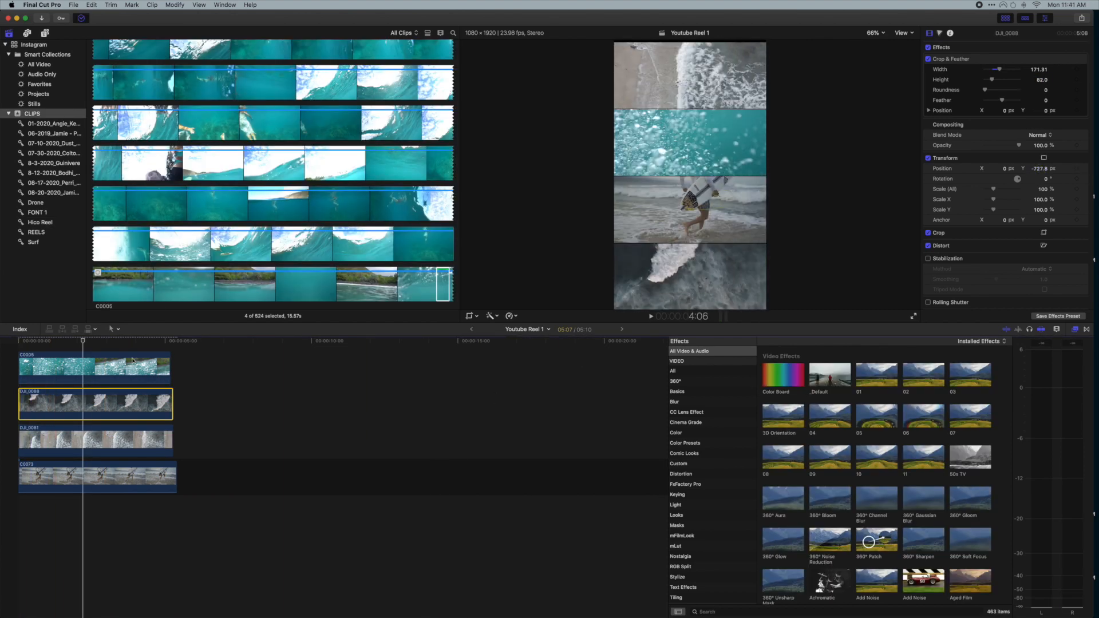
- Color-correct C0005 with Color Wheels, adjusting shadows and highlights brightness while watching the luma waveform scope
drag(83, 341, 75, 341)
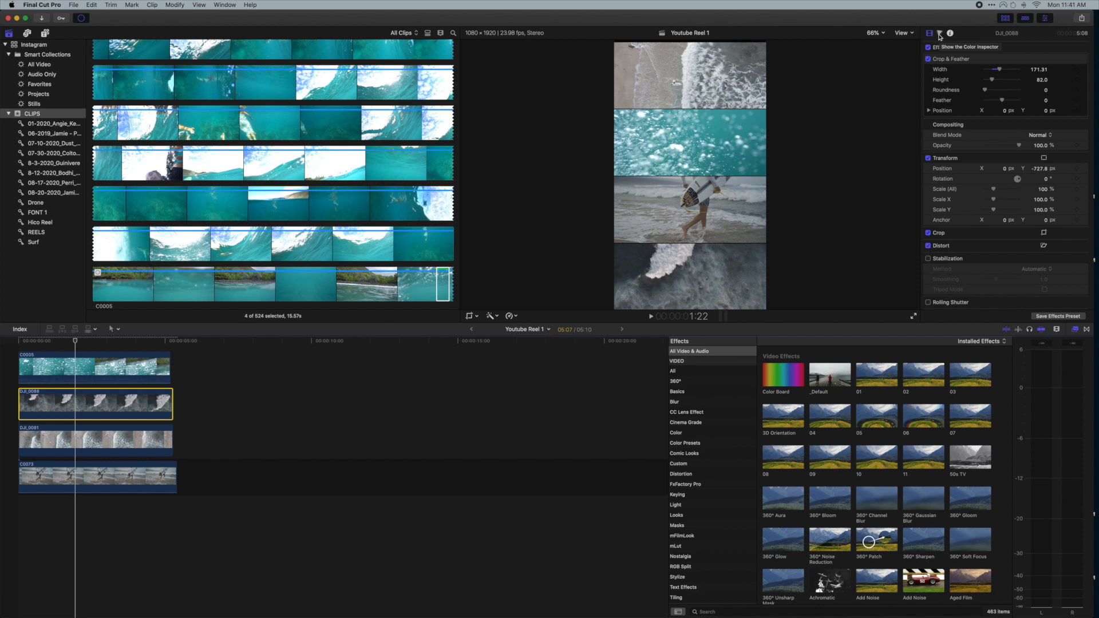
click(88, 368)
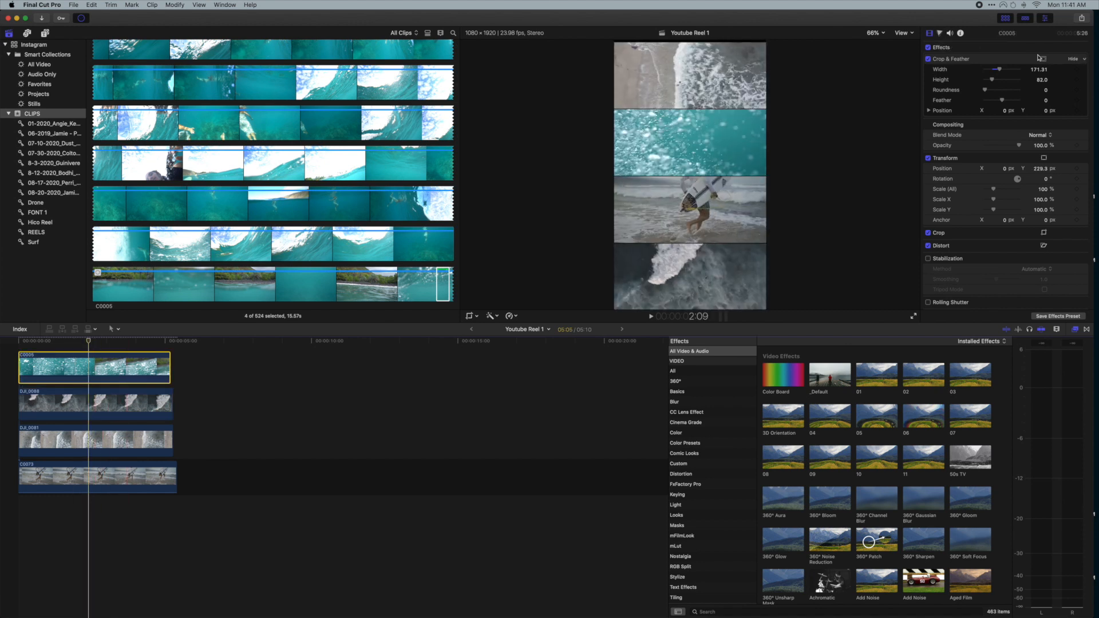
click(940, 33)
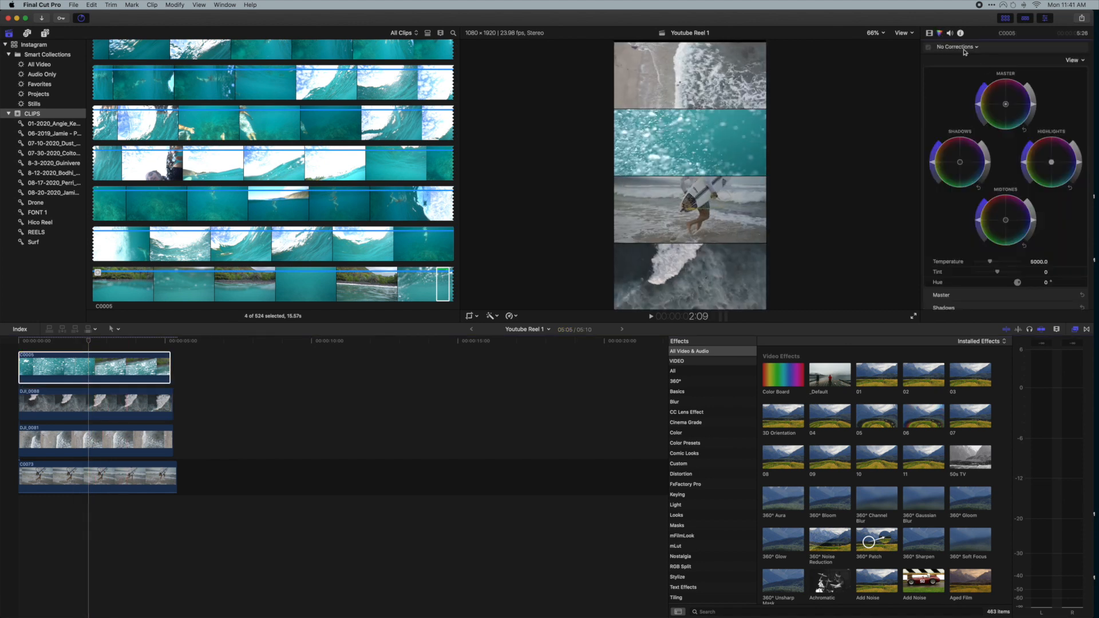
drag(989, 164, 985, 178)
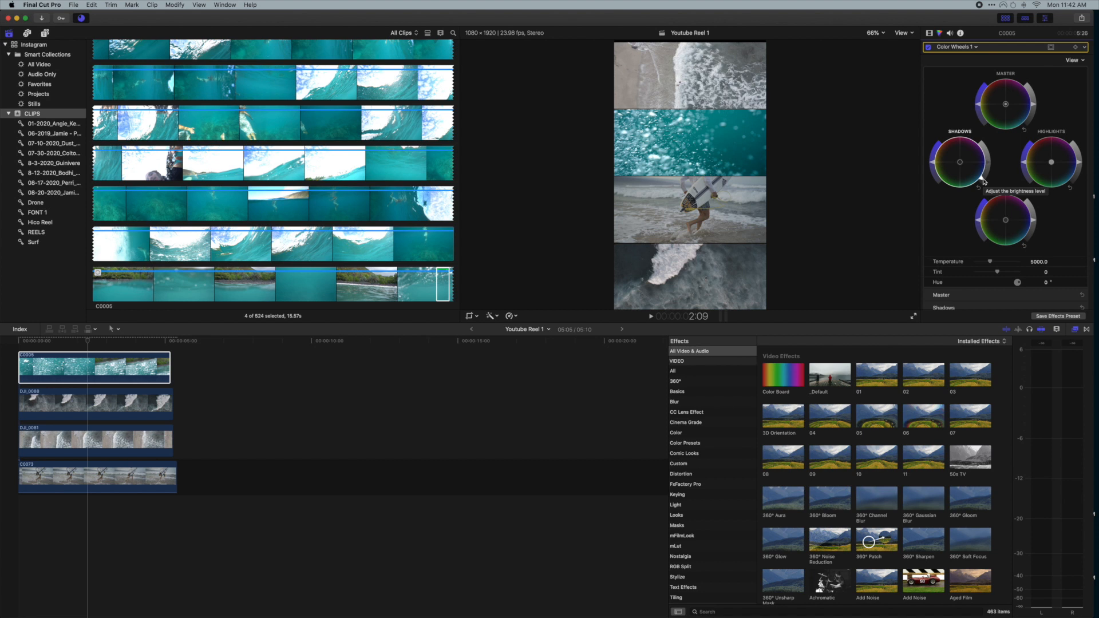
key(super+7)
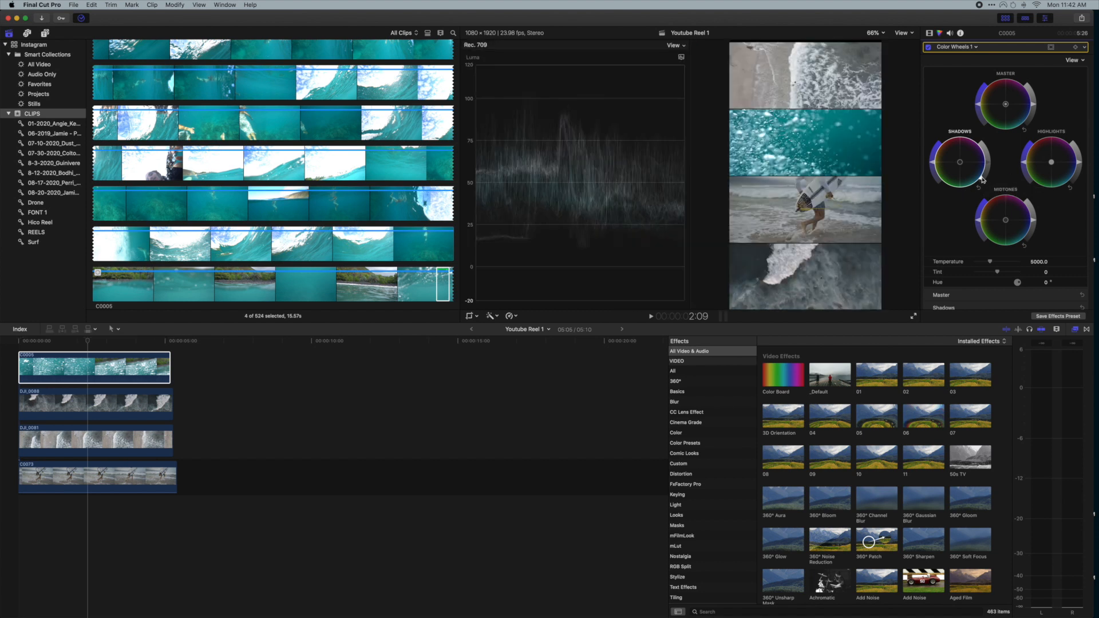
drag(981, 183, 979, 187)
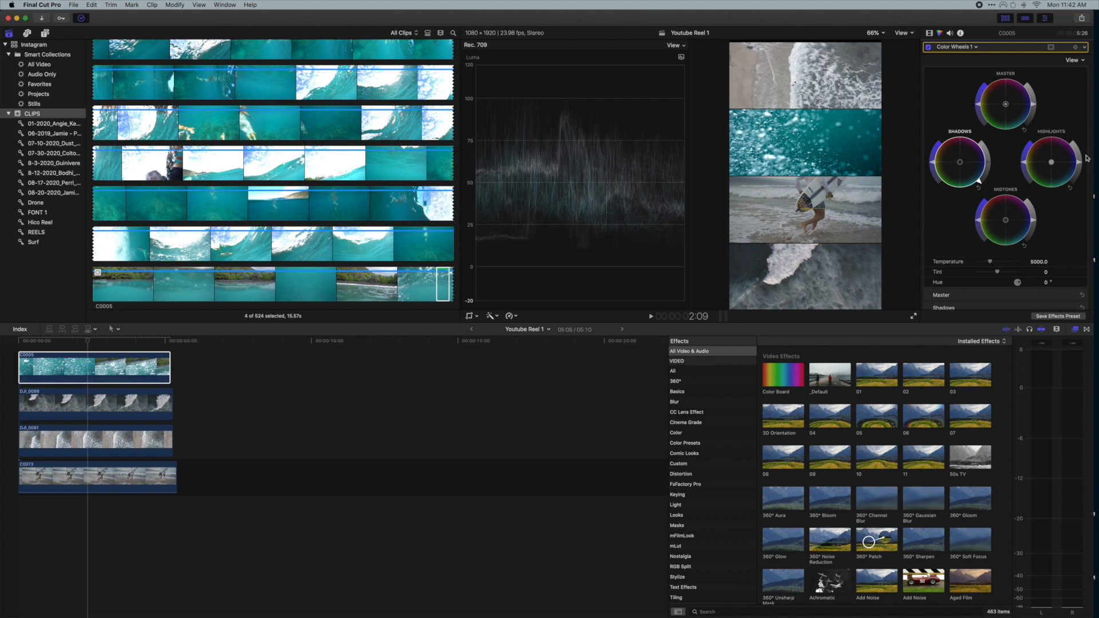
drag(1079, 165, 1079, 166)
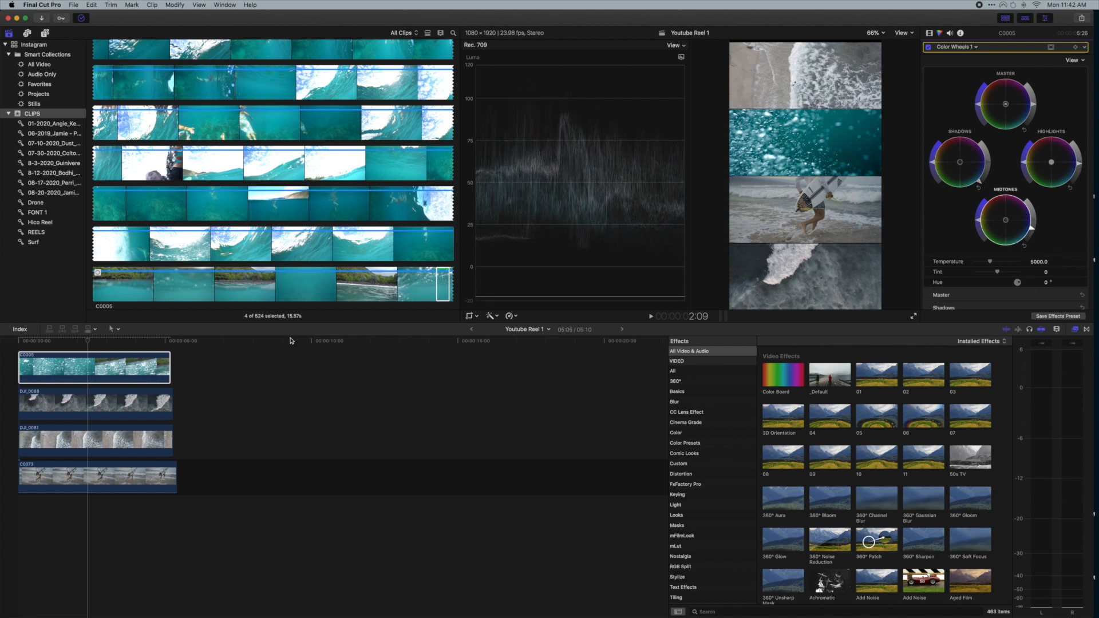
- Add the Water Ocean 3 sound effect from the ocean search in Sound Effects beneath the music track
click(38, 475)
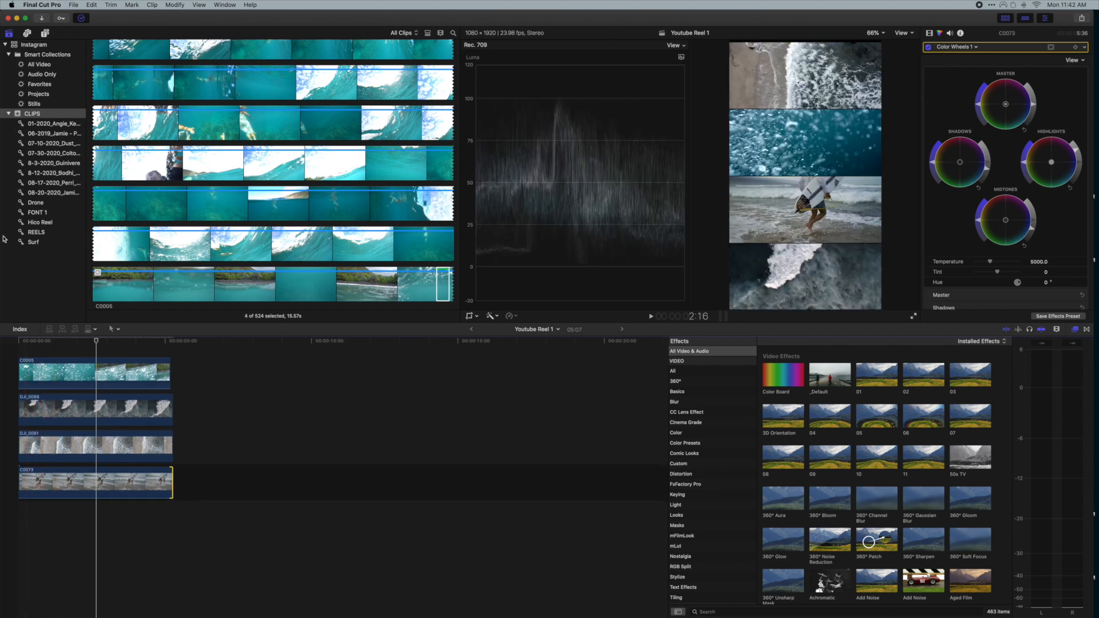
click(33, 115)
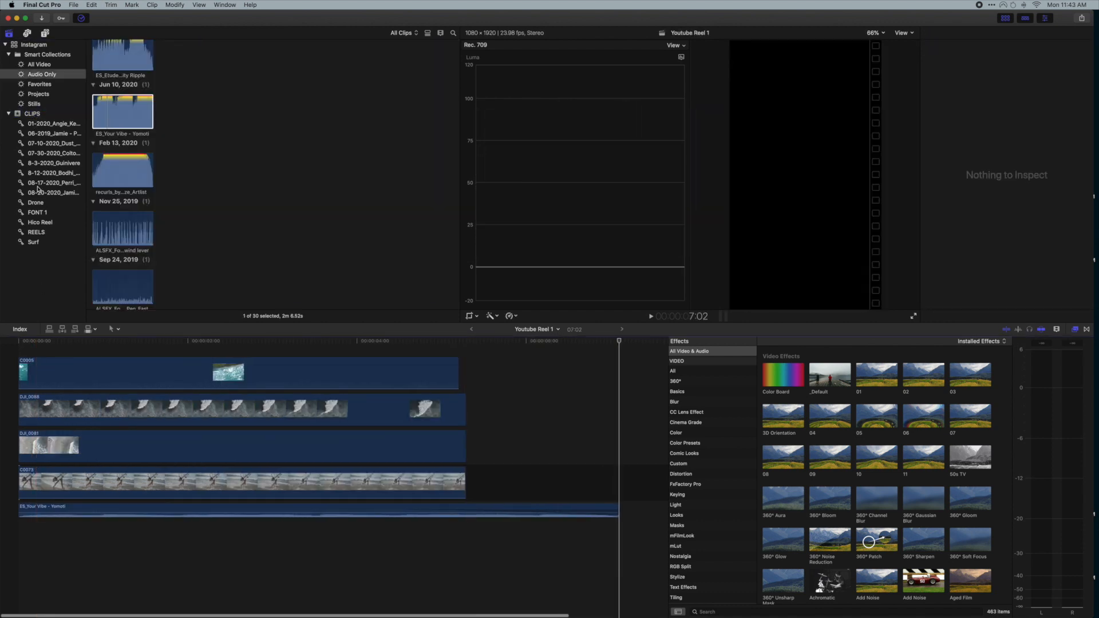
click(26, 33)
click(35, 65)
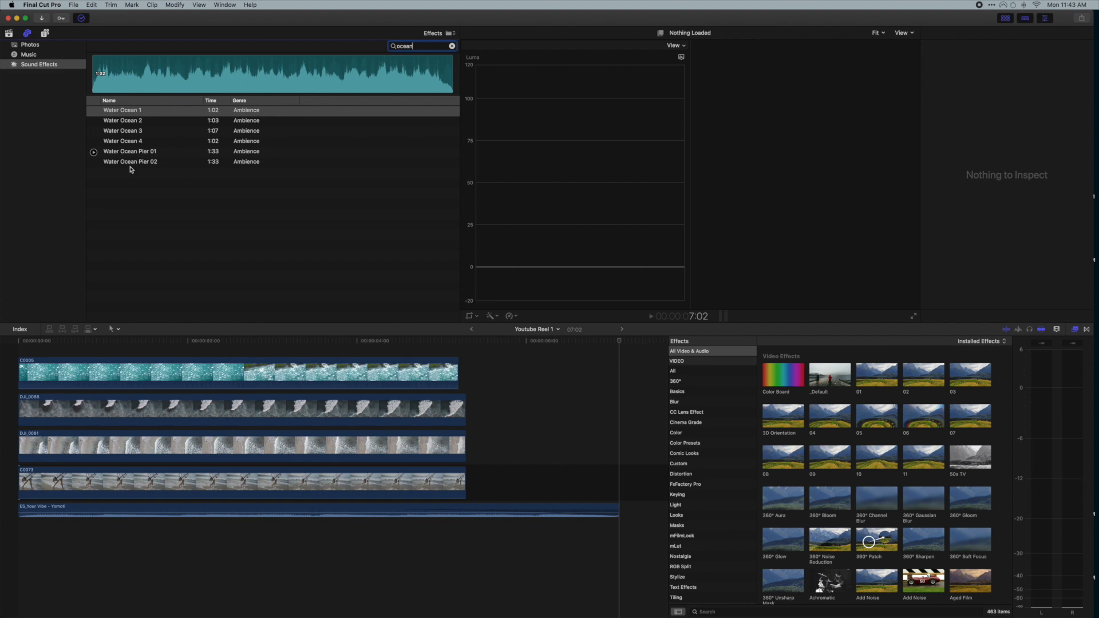
click(150, 132)
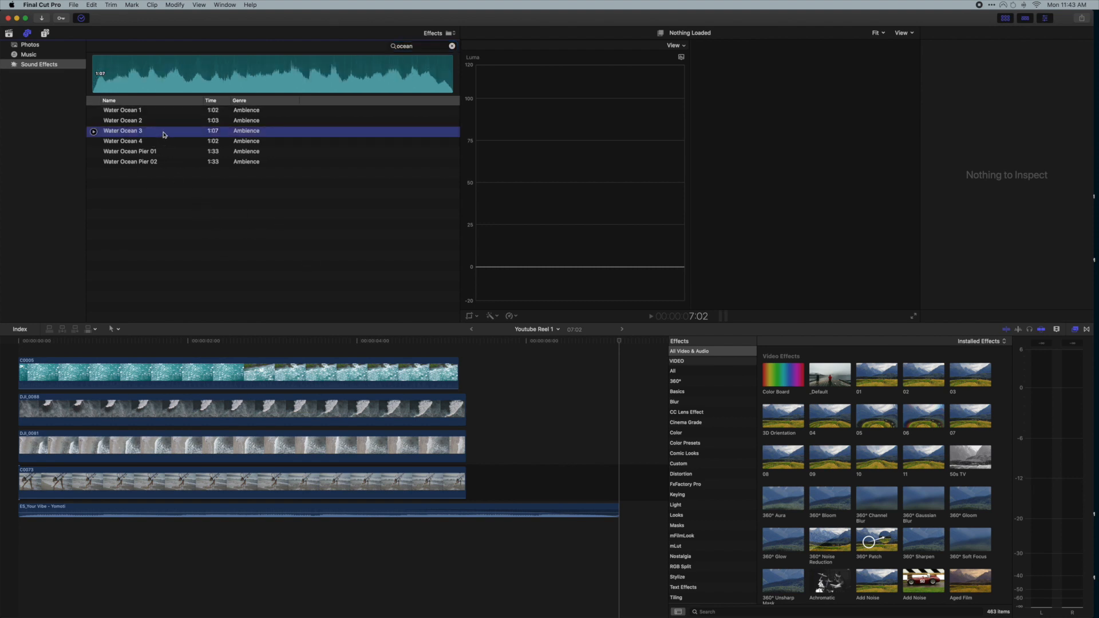
drag(209, 219, 21, 543)
- Blade the Water Ocean 3 clip at the playhead and delete the excess section after the cut
key(super+minus)
key(super+minus)
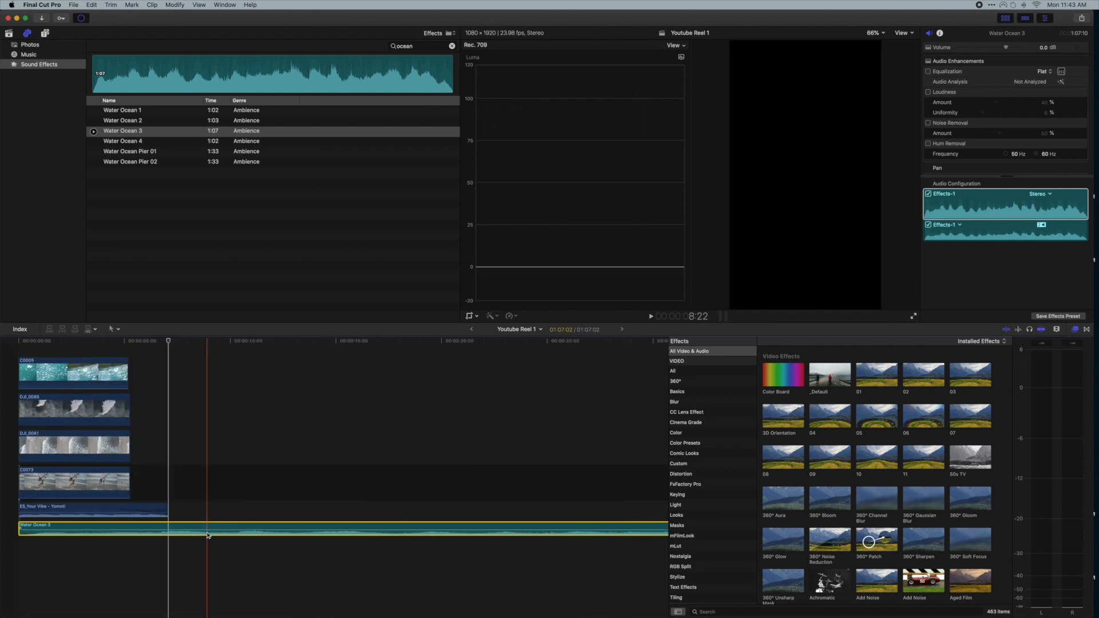
key(super+b)
click(252, 509)
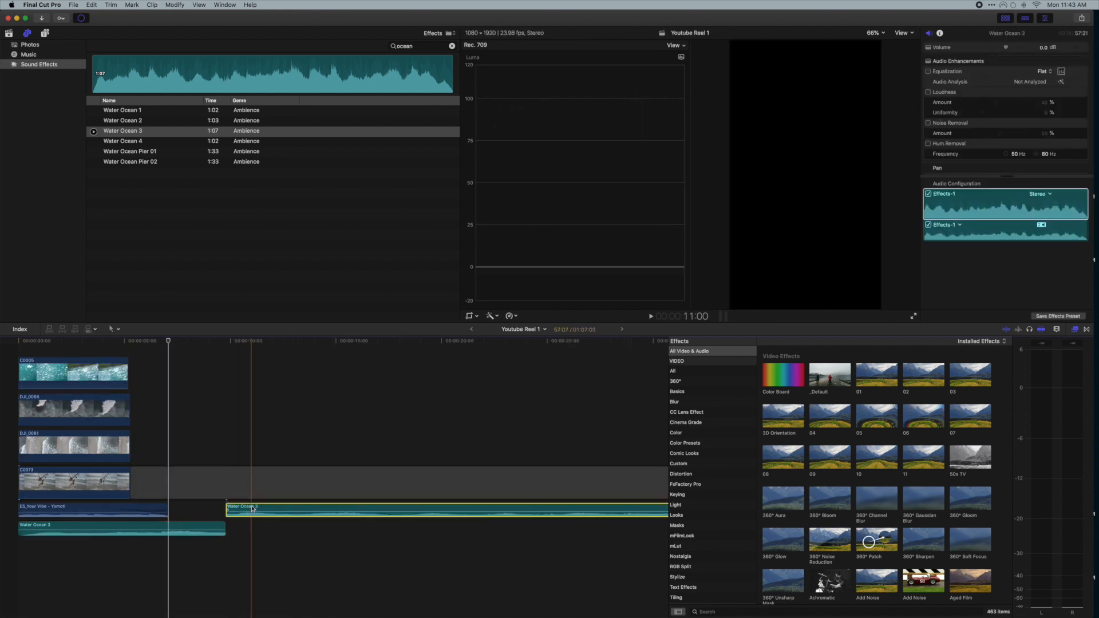
key(Delete)
- Trim the end of Water Ocean 3 back and lower its volume to -11 dB
drag(225, 527, 185, 525)
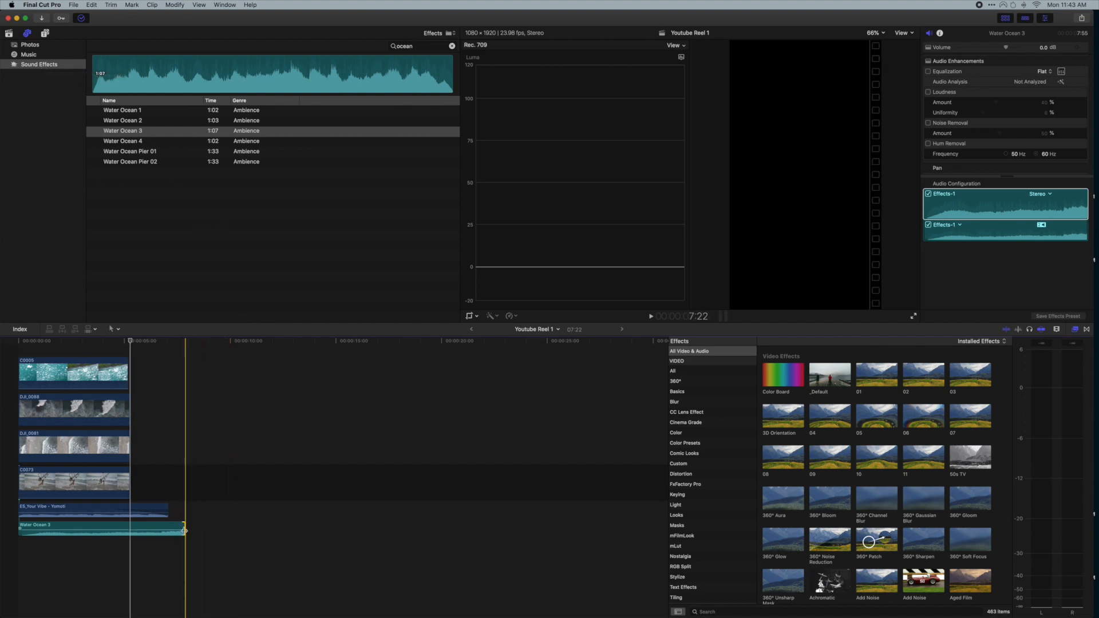
drag(103, 527, 103, 534)
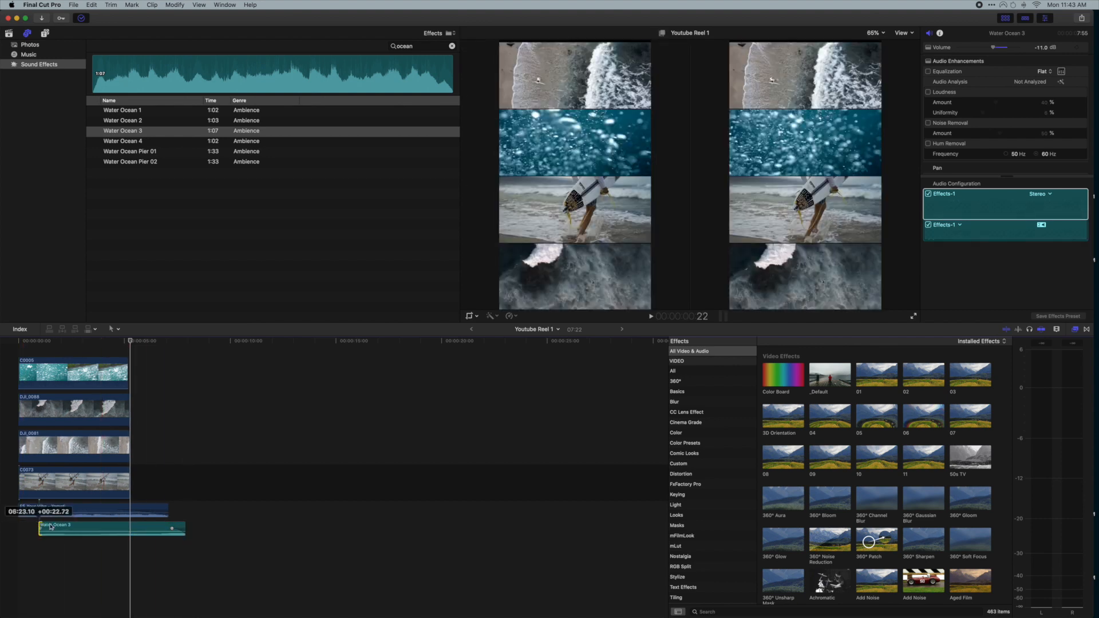
- Add the Long adjustment layer above the stacked clips and trim it to match their length
click(45, 35)
scroll(56, 83, up, 5)
click(44, 56)
drag(112, 72, 148, 367)
drag(265, 350, 166, 351)
key(Home)
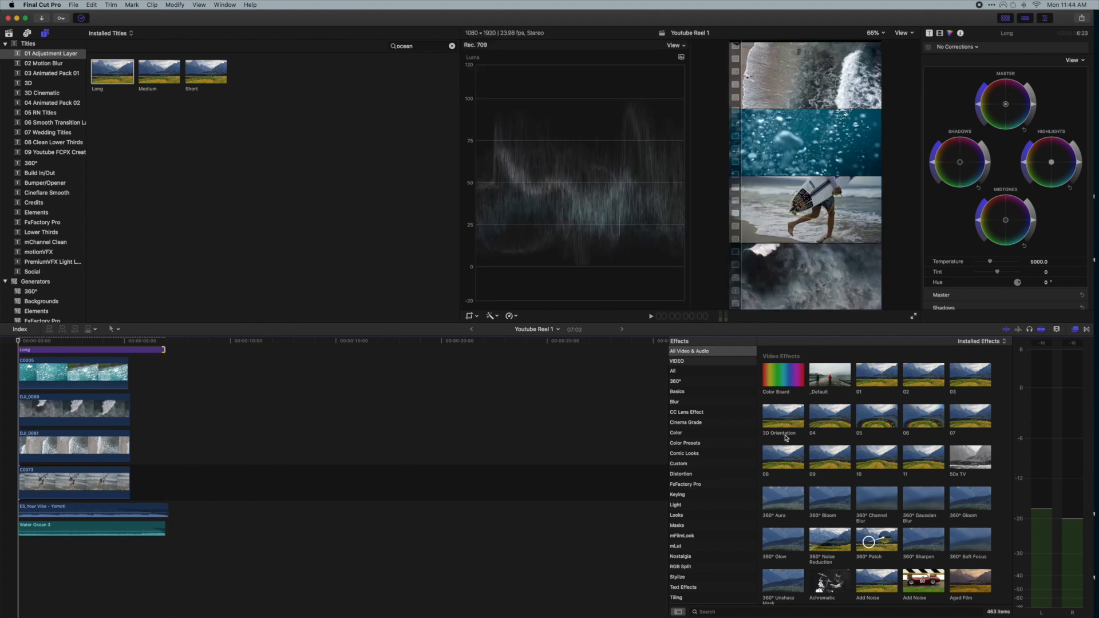
- Search effects for lut and apply Custom LUT to the adjustment layer
scroll(714, 530, down, 4)
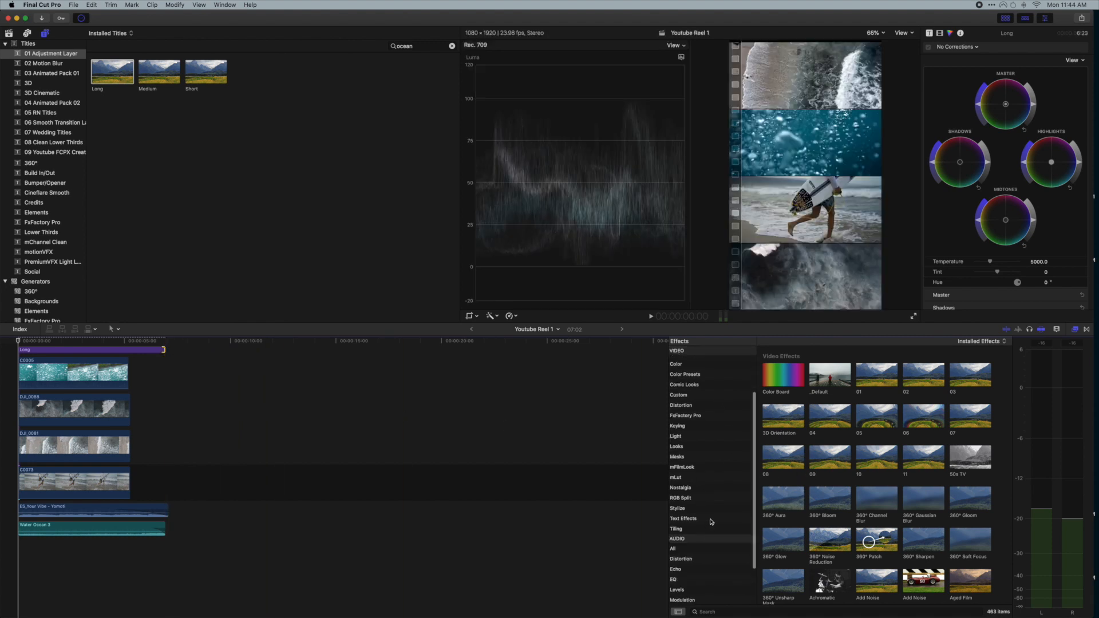
scroll(715, 457, down, 2)
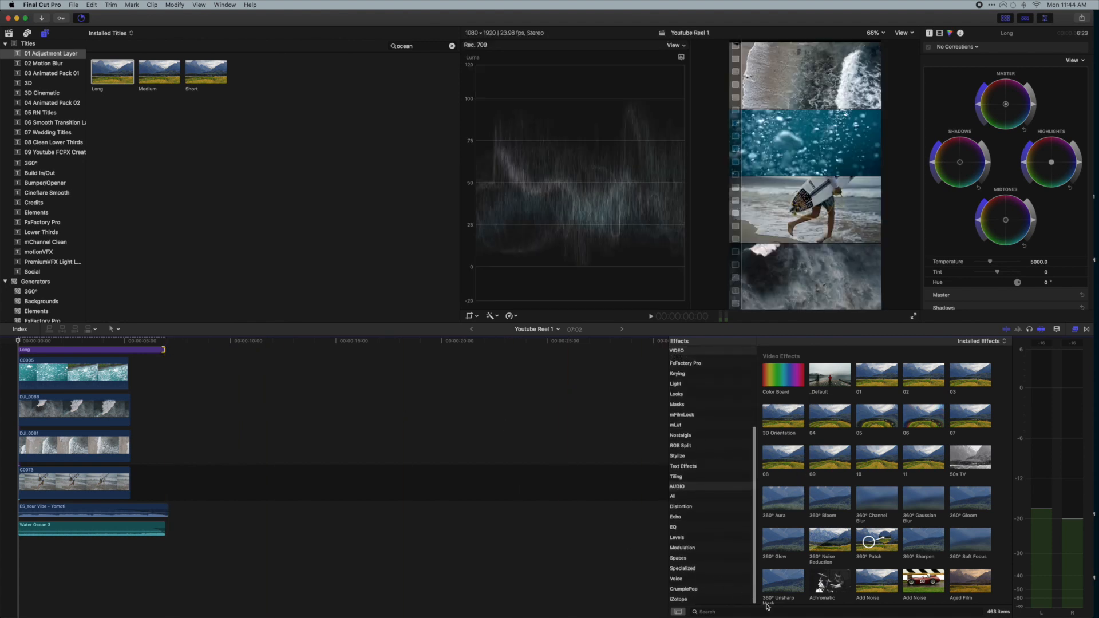
click(765, 612)
drag(783, 367, 122, 351)
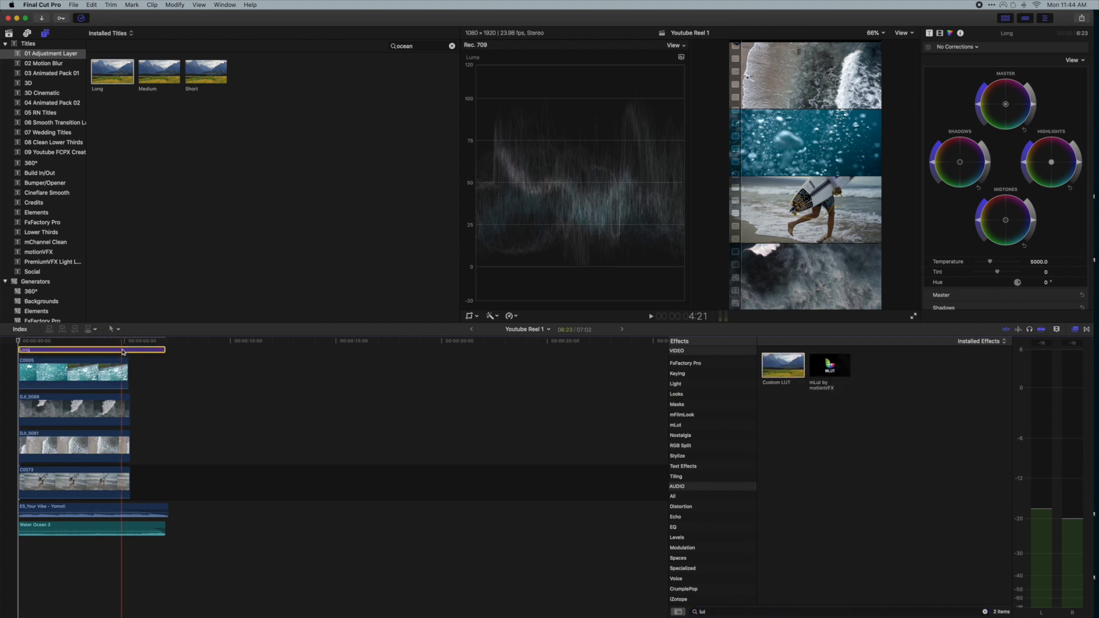
- Set the adjustment layer's Custom LUT to LD - Pacific Coast 2 and hide the video scopes
click(940, 34)
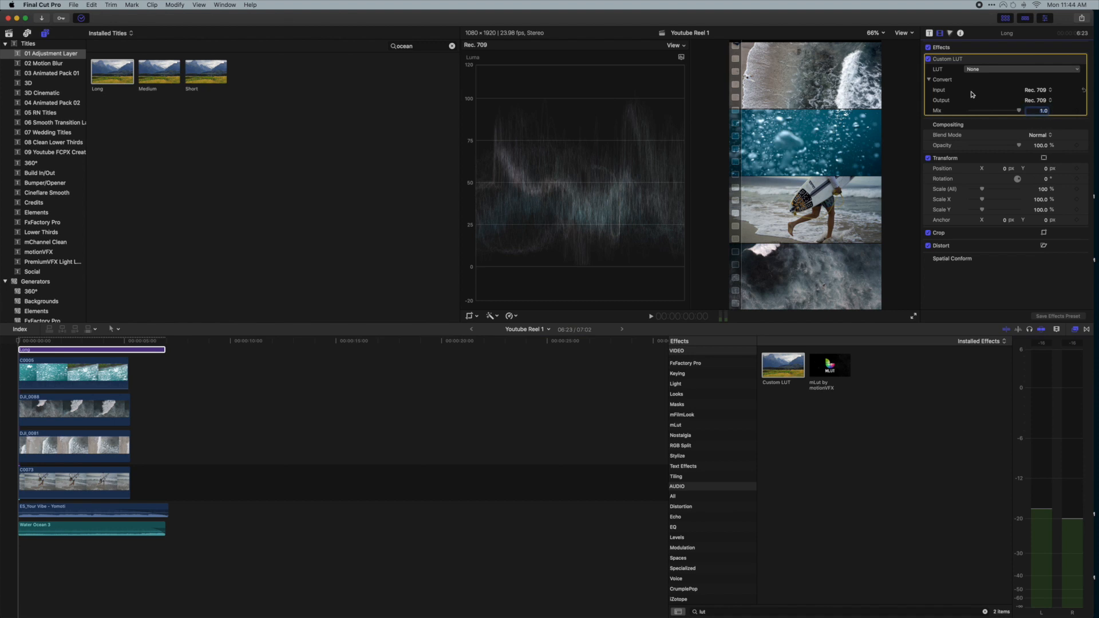
click(984, 68)
mouse_move(995, 91)
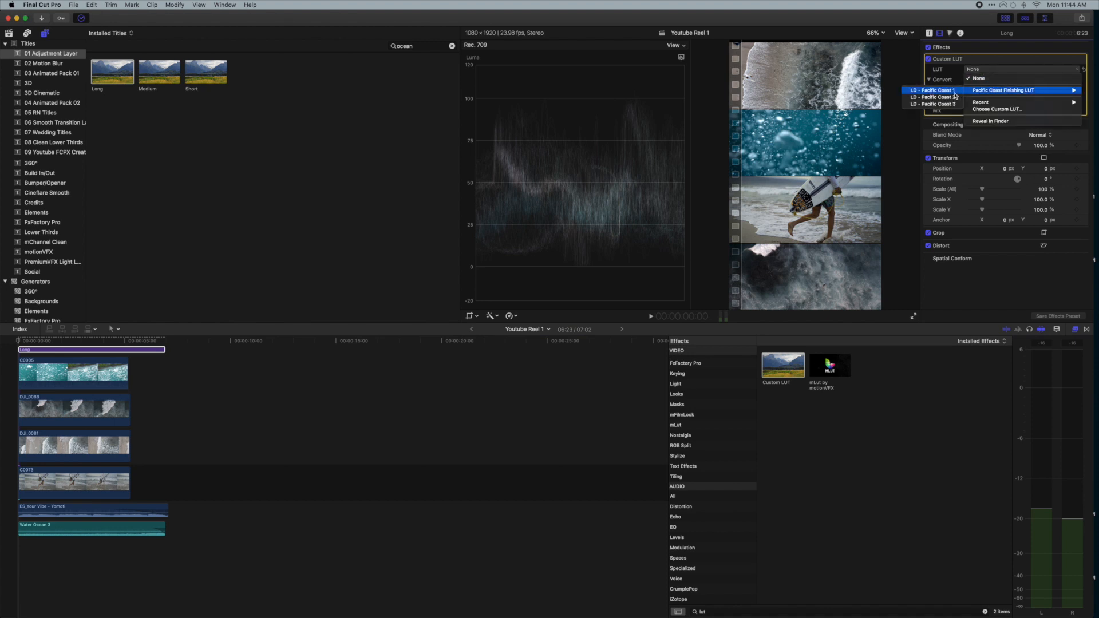
click(952, 96)
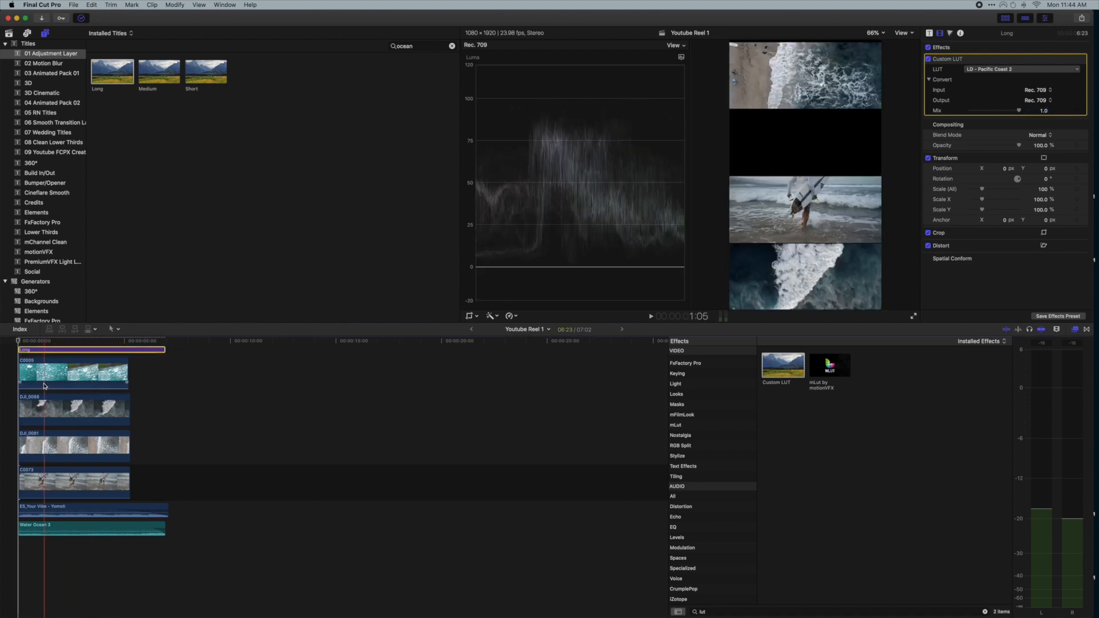
click(143, 382)
key(super+7)
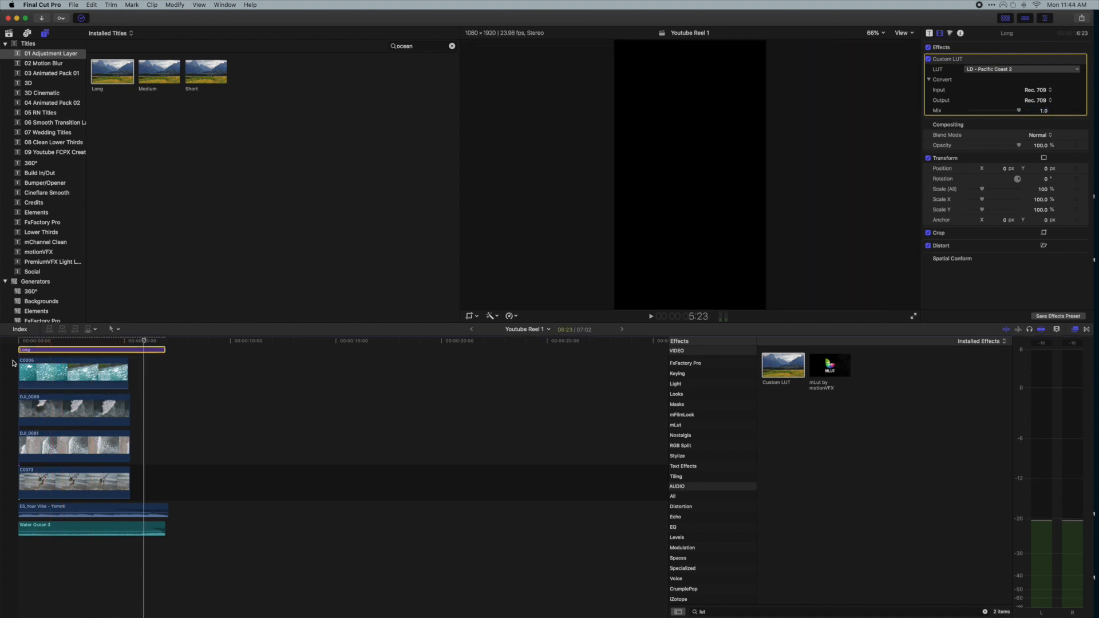
scroll(80, 359, right, 1)
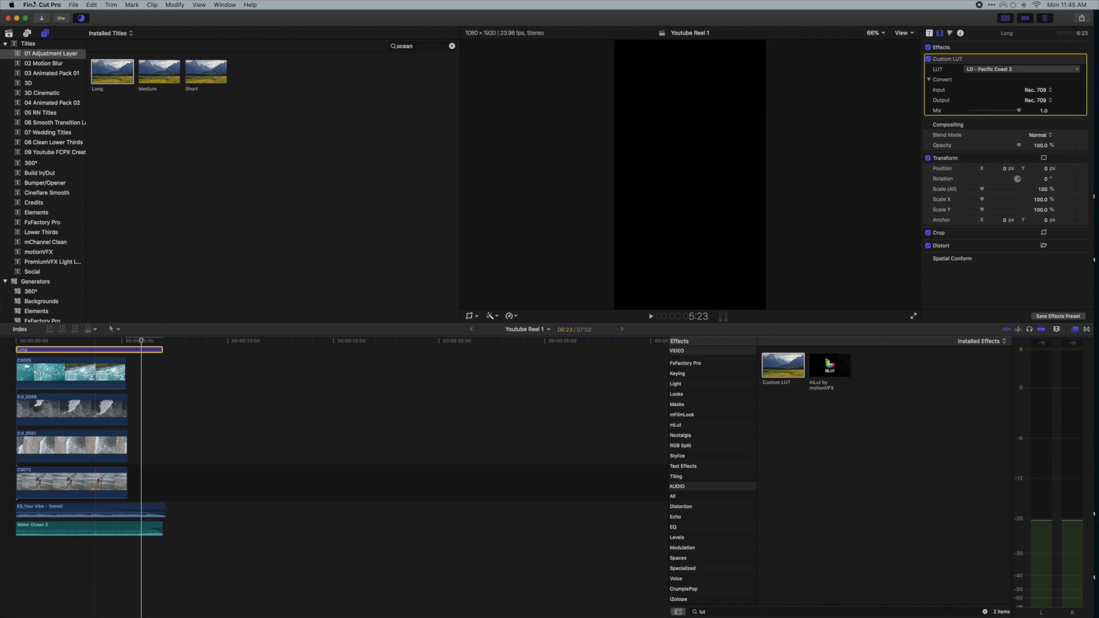
- Open the second reel project in the Aug 3, 2020 event and play it back as a reference
click(9, 33)
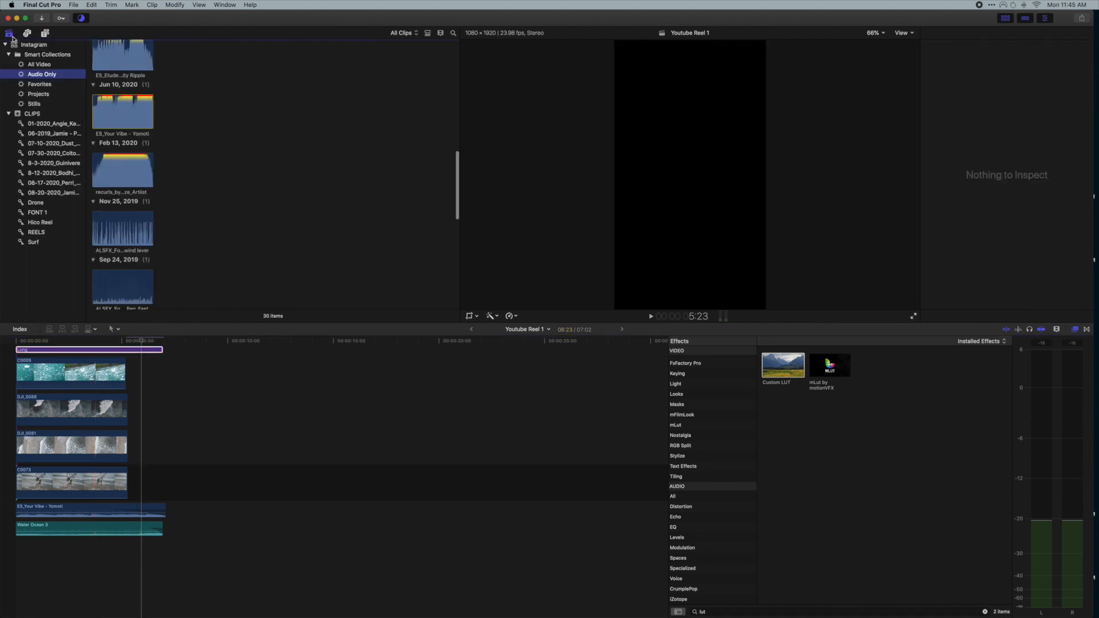
click(58, 165)
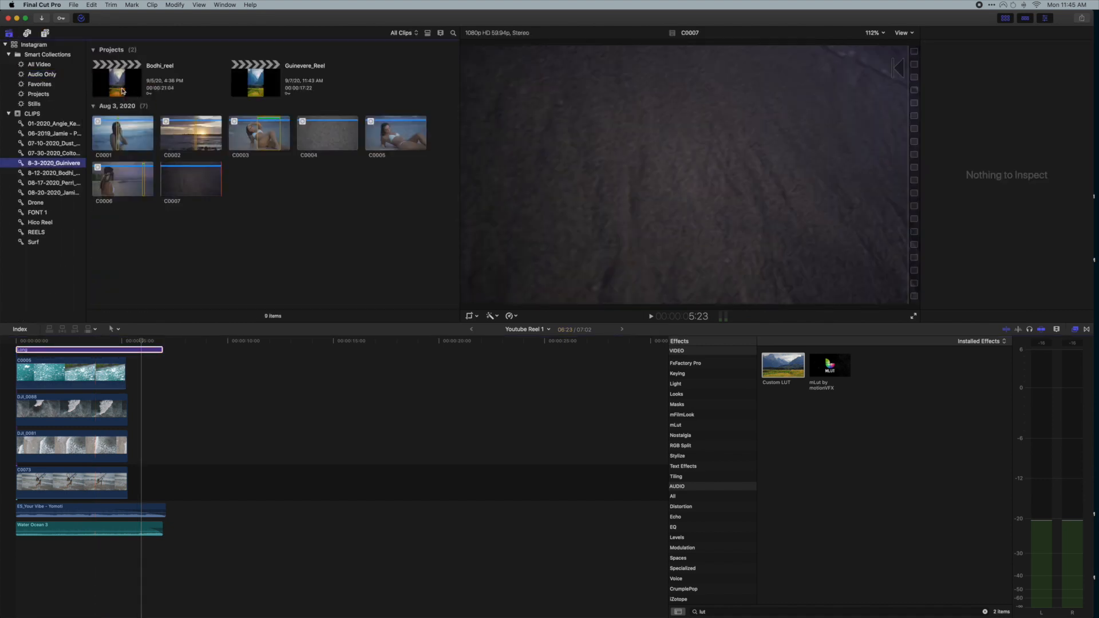
double_click(260, 86)
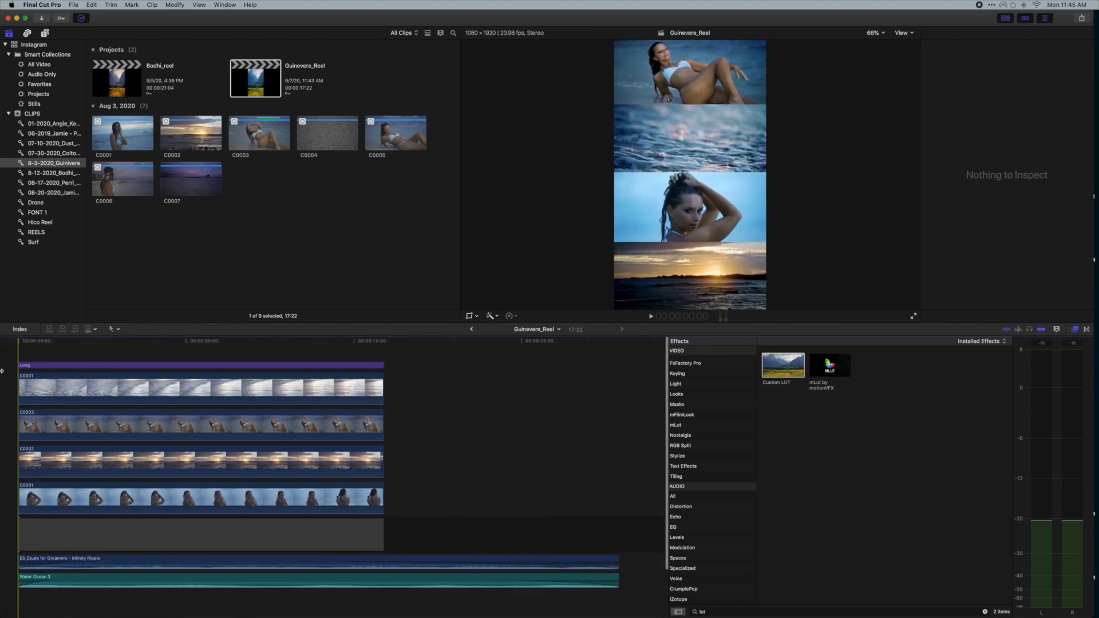
key(space)
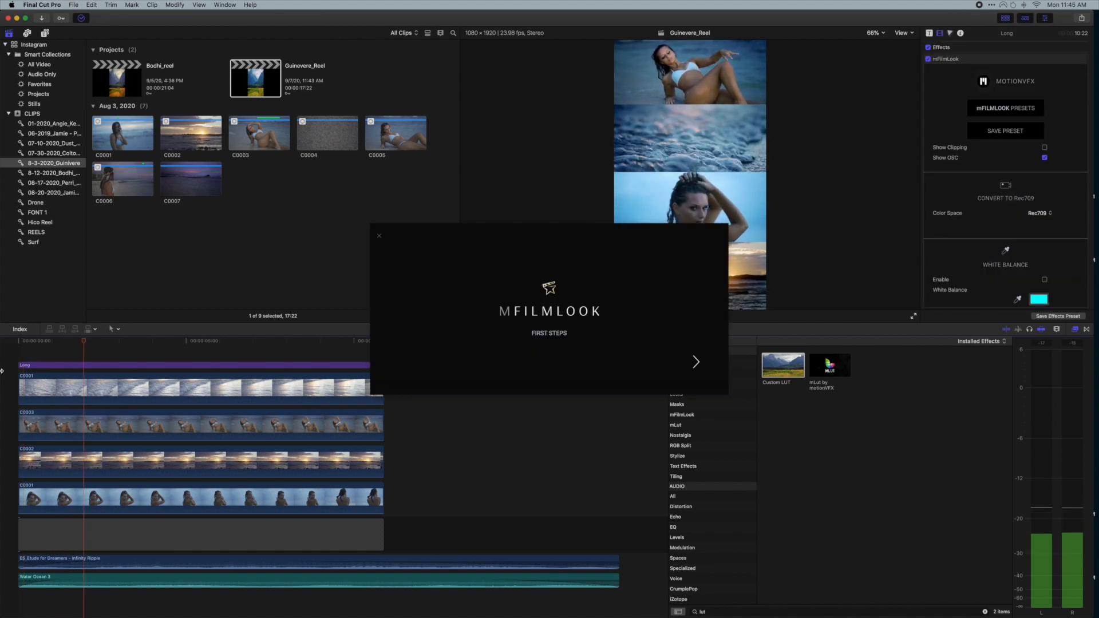
click(379, 236)
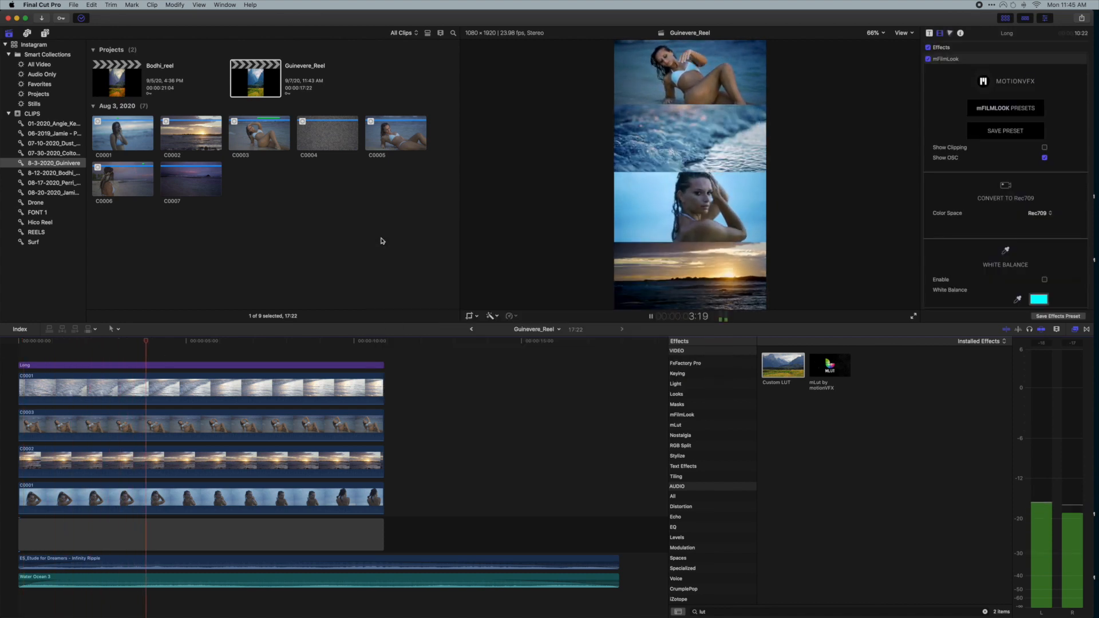